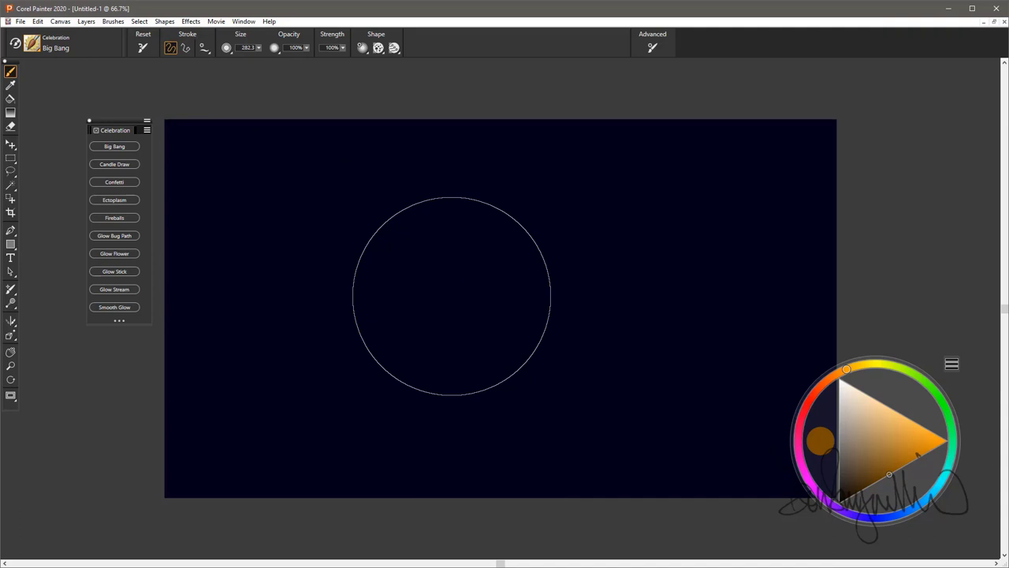
# - Paint orange Big Bang bursts at the centre, right and left of the dark canvas
pyautogui.moveTo(450, 304)
pyautogui.mouseDown()
pyautogui.moveTo(461, 311)
pyautogui.moveTo(464, 293)
pyautogui.mouseUp()
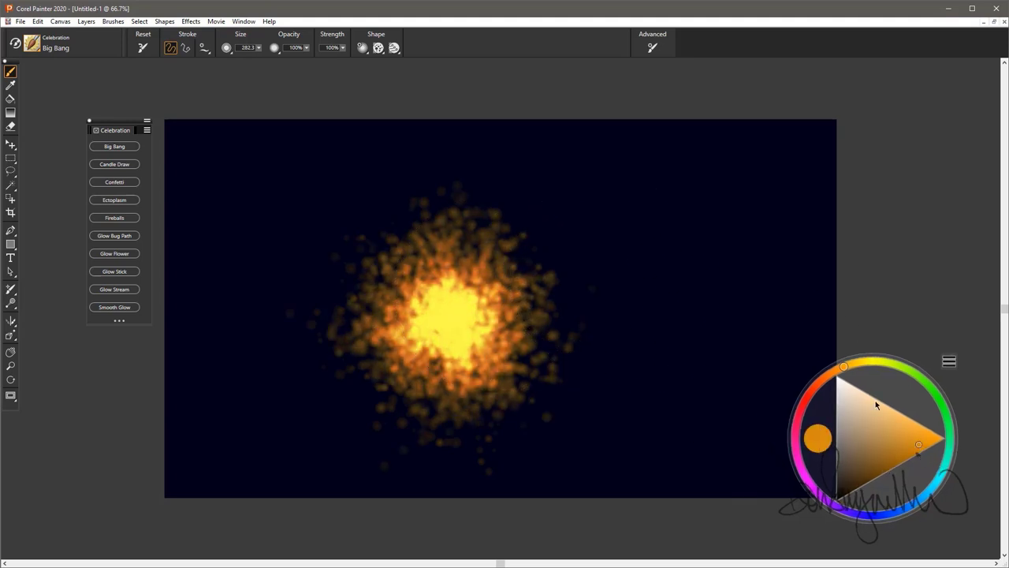
pyautogui.moveTo(667, 279); pyautogui.dragTo(645, 278)
pyautogui.moveTo(645, 278); pyautogui.dragTo(645, 280)
pyautogui.moveTo(331, 268); pyautogui.dragTo(332, 268)
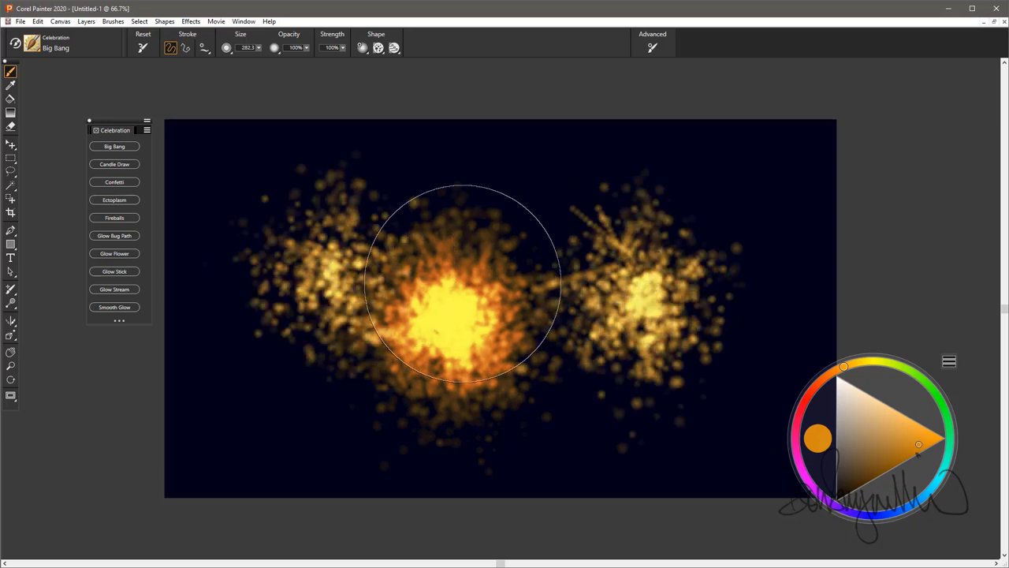
# - Add a yellow-green Big Bang burst between the orange ones, and a small one near the upper right at a brush size of about 59
pyautogui.click(883, 362)
pyautogui.moveTo(539, 254); pyautogui.dragTo(540, 252)
pyautogui.moveTo(659, 248); pyautogui.dragTo(713, 261)
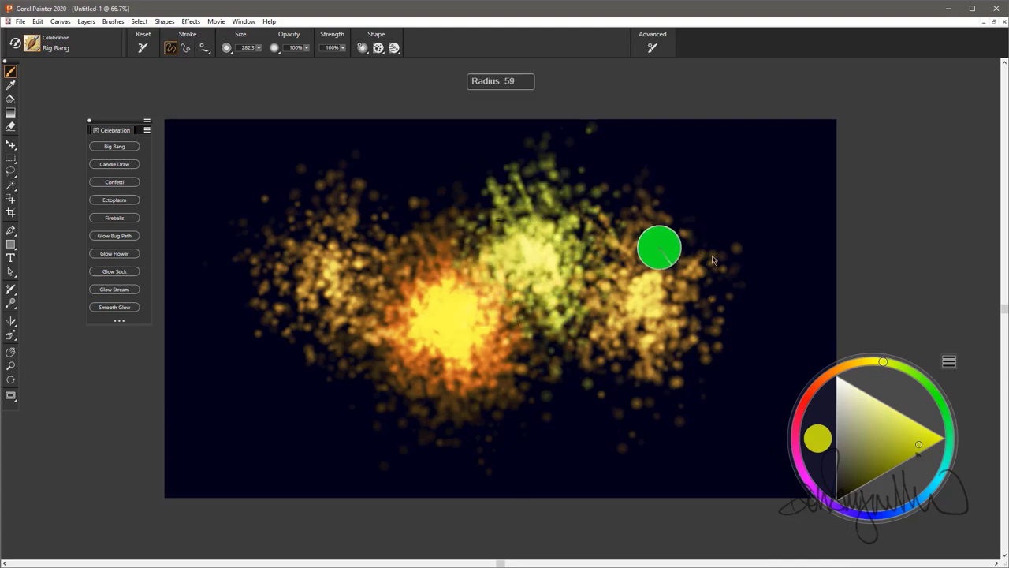
pyautogui.moveTo(740, 225); pyautogui.dragTo(740, 224)
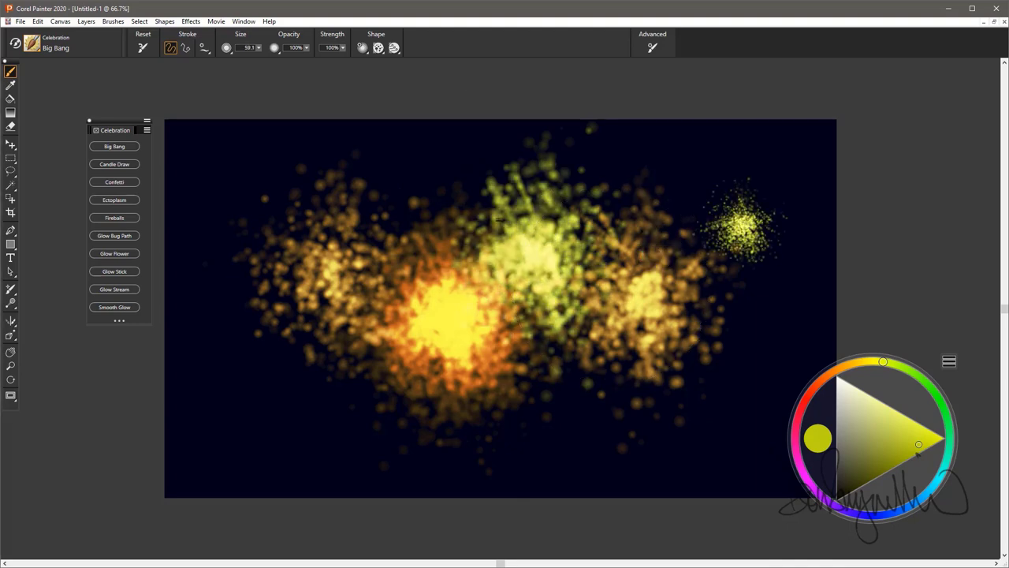
# - Paint a small amber burst near the canvas's lower right, and clear the whole canvas
pyautogui.click(852, 365)
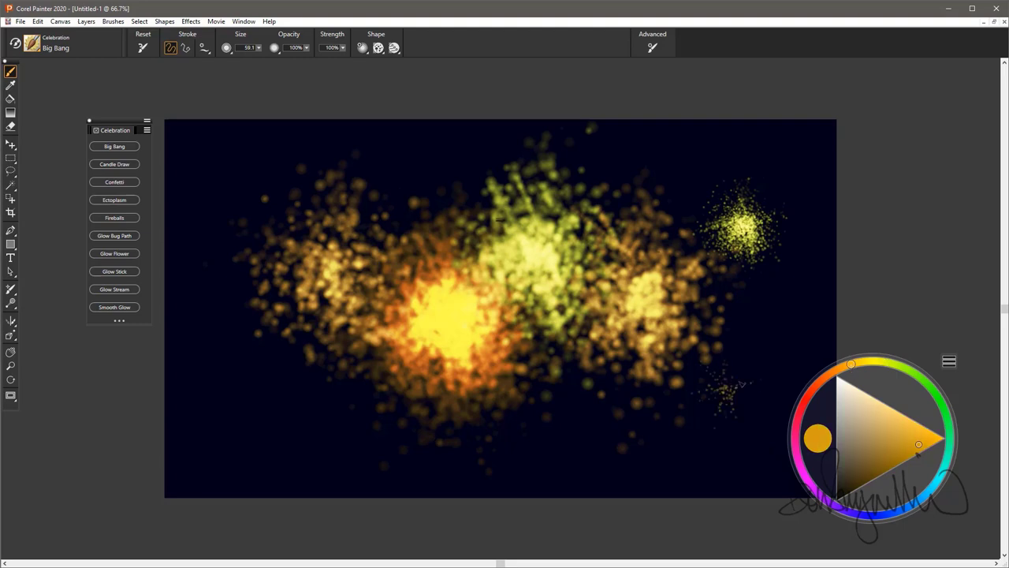
pyautogui.moveTo(742, 383); pyautogui.dragTo(742, 384)
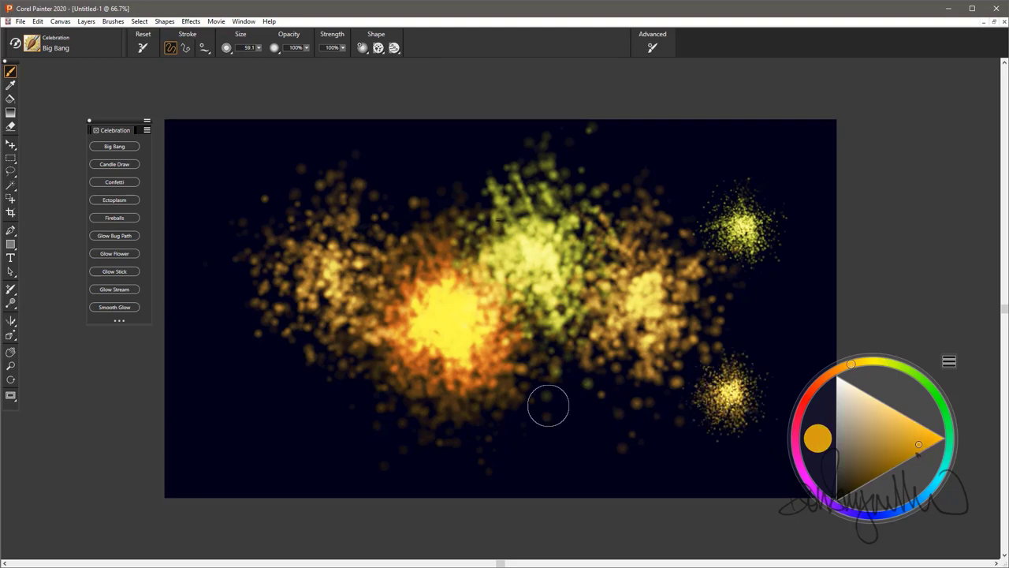
pyautogui.hotkey('ctrl', 'a')
pyautogui.press('Delete')
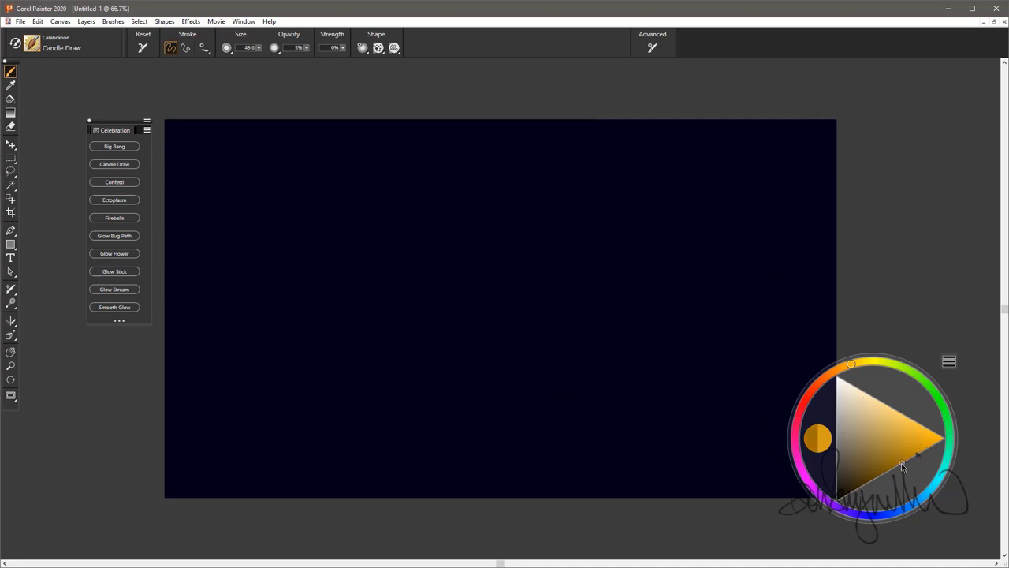
# - Draw looping gold light trails all over the canvas with the Candle Draw brush, and clear the canvas
pyautogui.moveTo(224, 395); pyautogui.dragTo(290, 220)
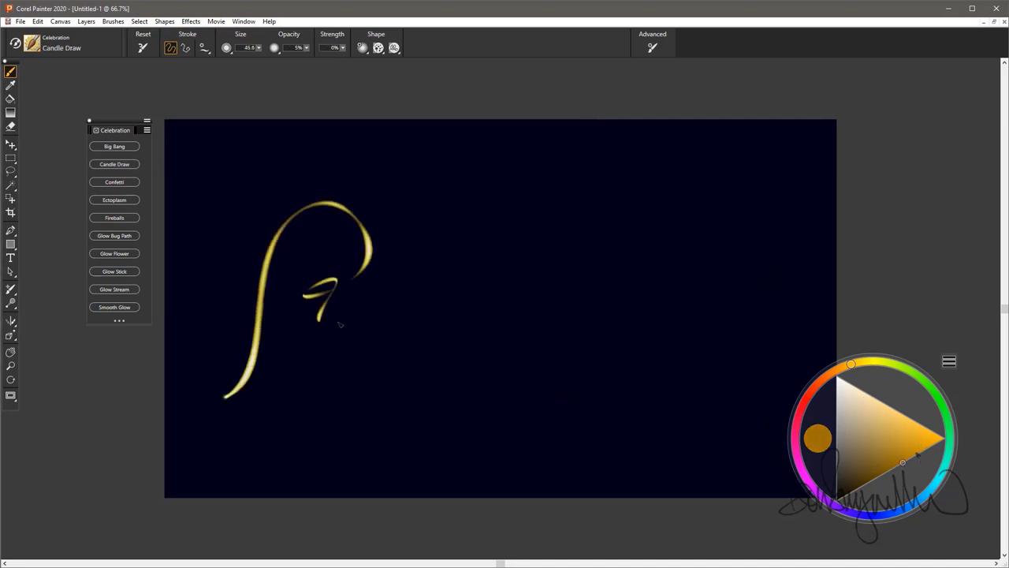
pyautogui.moveTo(511, 357); pyautogui.dragTo(461, 320)
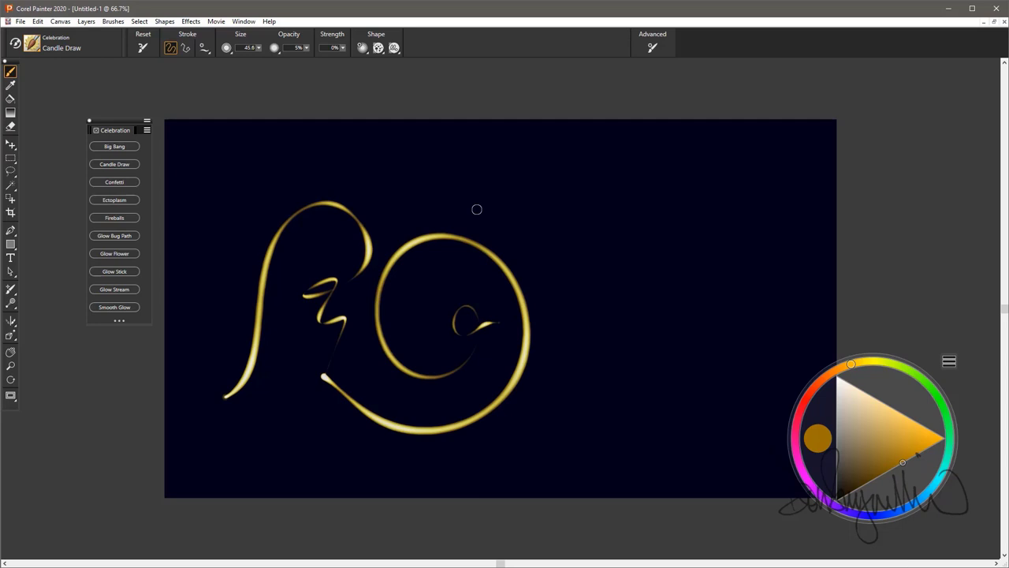
pyautogui.moveTo(561, 189)
pyautogui.mouseDown()
pyautogui.moveTo(554, 283)
pyautogui.moveTo(529, 379)
pyautogui.moveTo(615, 408)
pyautogui.moveTo(715, 310)
pyautogui.moveTo(573, 296)
pyautogui.moveTo(677, 336)
pyautogui.mouseUp()
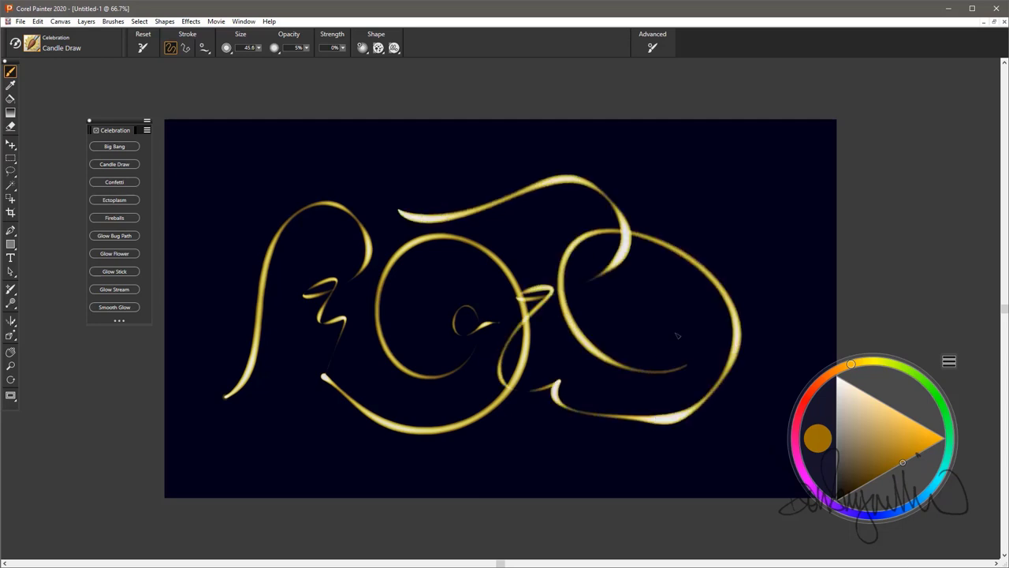
pyautogui.moveTo(677, 201)
pyautogui.mouseDown()
pyautogui.moveTo(781, 258)
pyautogui.moveTo(633, 346)
pyautogui.mouseUp()
pyautogui.moveTo(776, 385)
pyautogui.mouseDown()
pyautogui.moveTo(692, 266)
pyautogui.moveTo(509, 300)
pyautogui.mouseUp()
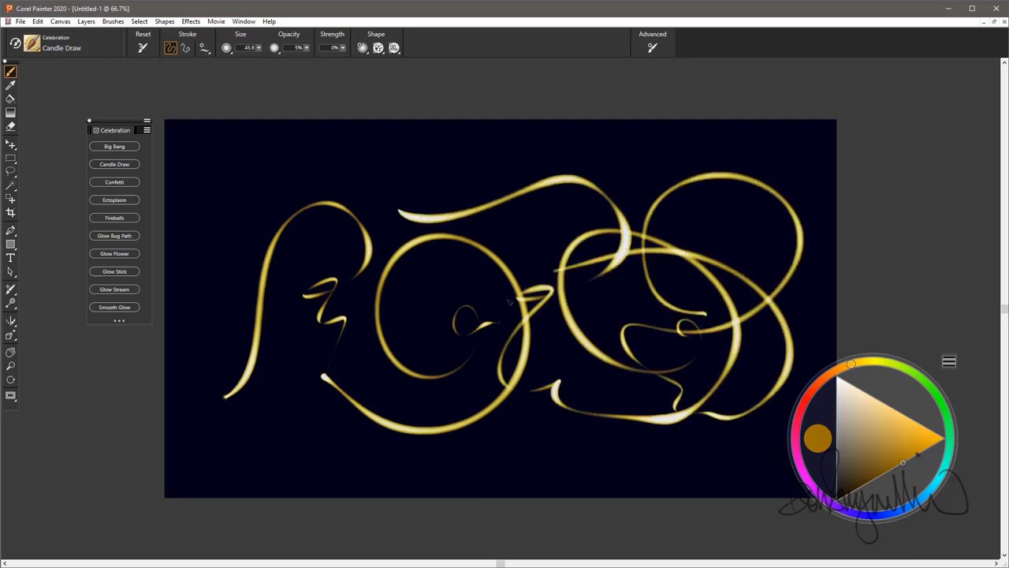
pyautogui.moveTo(208, 442)
pyautogui.mouseDown()
pyautogui.moveTo(252, 335)
pyautogui.moveTo(437, 367)
pyautogui.moveTo(556, 410)
pyautogui.moveTo(408, 187)
pyautogui.moveTo(436, 268)
pyautogui.moveTo(642, 434)
pyautogui.moveTo(619, 304)
pyautogui.mouseUp()
pyautogui.hotkey('ctrl', 'a')
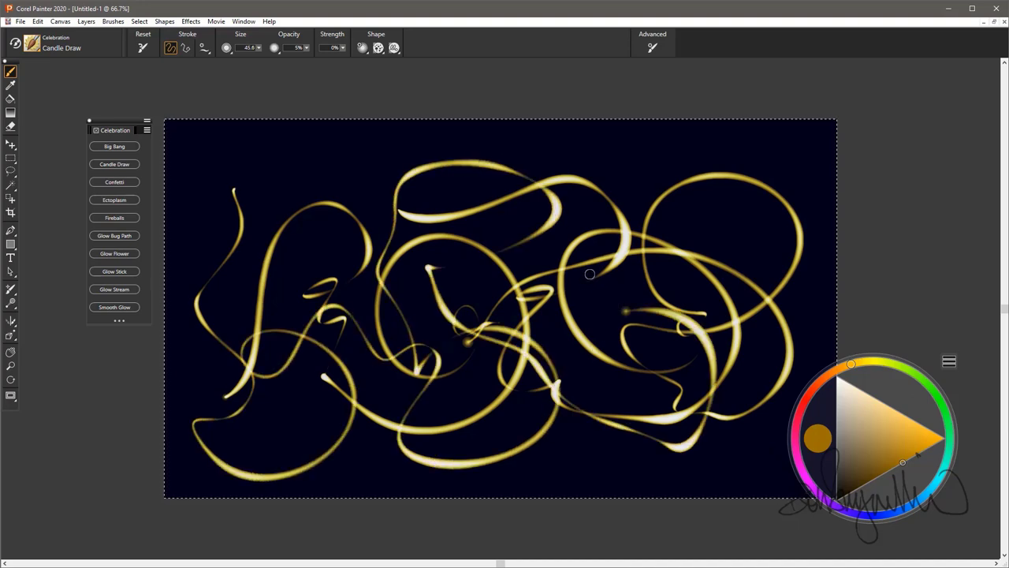
pyautogui.press('Delete')
# - Draw Candle Draw loops and short flicks in a darker, more orange colour, and clear the canvas
pyautogui.click(882, 474)
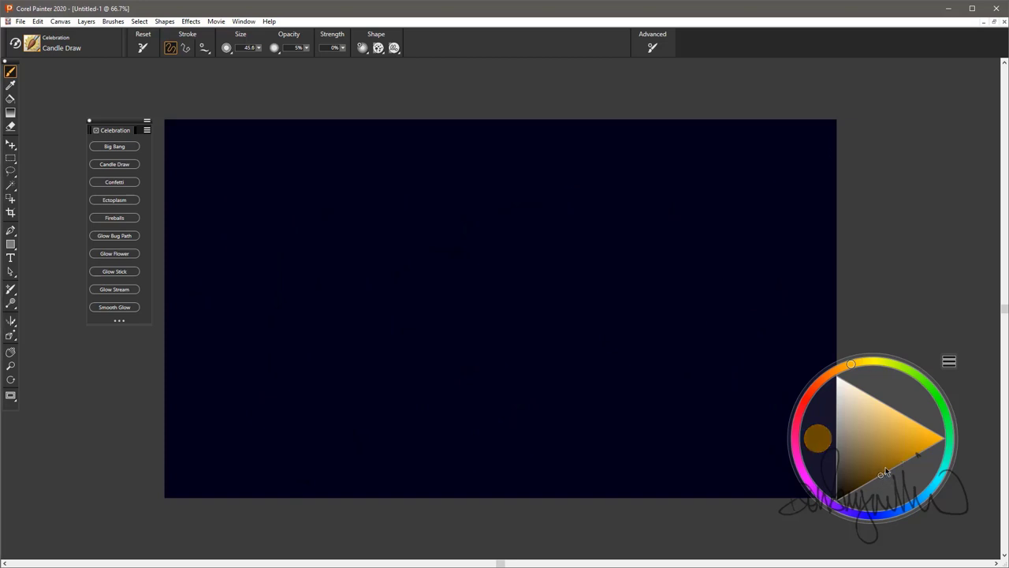
pyautogui.moveTo(849, 365); pyautogui.dragTo(839, 369)
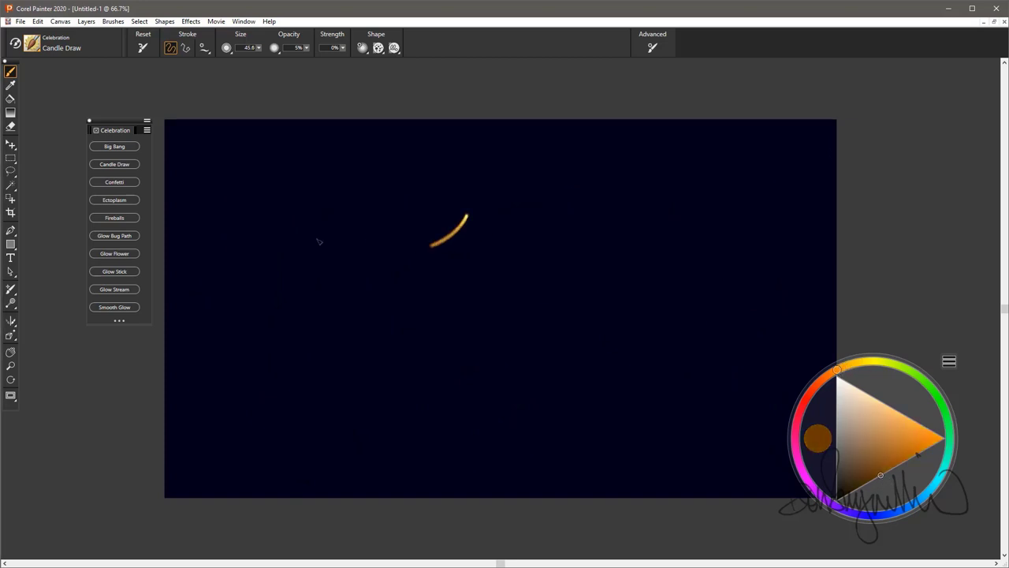
pyautogui.moveTo(318, 241)
pyautogui.mouseDown()
pyautogui.moveTo(347, 309)
pyautogui.moveTo(509, 282)
pyautogui.moveTo(344, 400)
pyautogui.mouseUp()
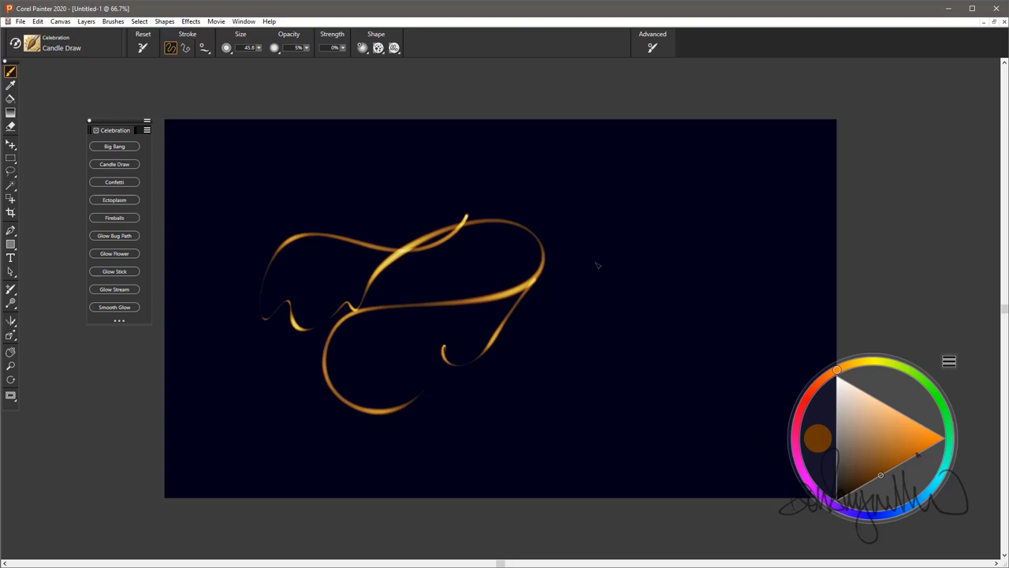
pyautogui.moveTo(597, 265)
pyautogui.mouseDown()
pyautogui.moveTo(531, 357)
pyautogui.moveTo(606, 404)
pyautogui.mouseUp()
pyautogui.moveTo(749, 274)
pyautogui.mouseDown()
pyautogui.moveTo(399, 187)
pyautogui.moveTo(237, 319)
pyautogui.moveTo(519, 414)
pyautogui.moveTo(742, 275)
pyautogui.mouseUp()
pyautogui.moveTo(457, 313)
pyautogui.mouseDown()
pyautogui.moveTo(376, 331)
pyautogui.moveTo(411, 331)
pyautogui.mouseUp()
pyautogui.moveTo(477, 413); pyautogui.dragTo(512, 389)
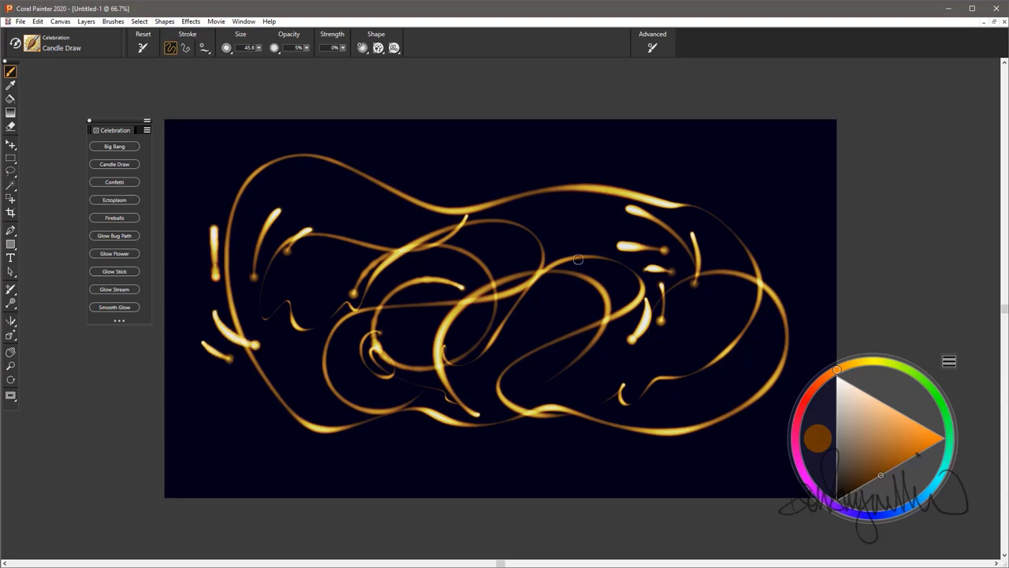
pyautogui.hotkey('ctrl', 'a')
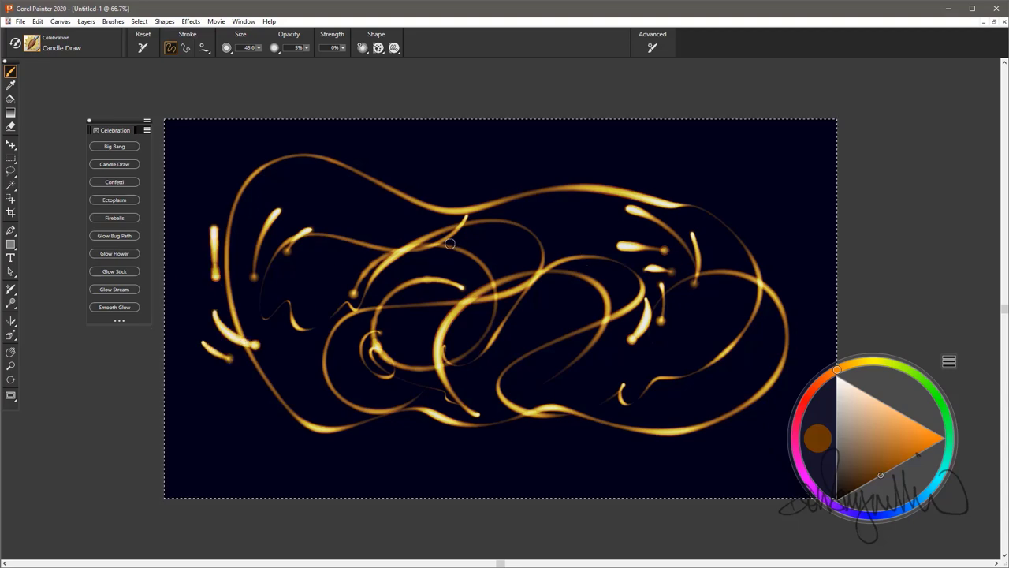
pyautogui.press('Delete')
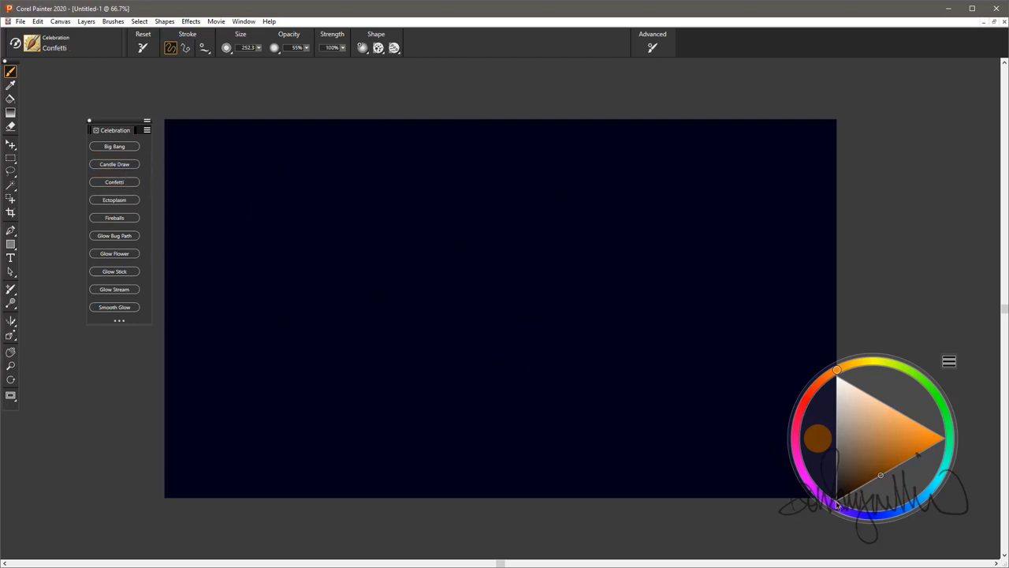
# - Scatter blue-violet specks across the canvas with the Confetti brush
pyautogui.click(830, 503)
pyautogui.click(905, 452)
pyautogui.moveTo(647, 257)
pyautogui.mouseDown()
pyautogui.moveTo(631, 276)
pyautogui.moveTo(523, 317)
pyautogui.moveTo(612, 304)
pyautogui.moveTo(586, 320)
pyautogui.moveTo(316, 315)
pyautogui.moveTo(436, 288)
pyautogui.moveTo(294, 259)
pyautogui.moveTo(451, 274)
pyautogui.moveTo(330, 301)
pyautogui.moveTo(290, 379)
pyautogui.mouseUp()
pyautogui.moveTo(540, 379)
pyautogui.mouseDown()
pyautogui.moveTo(725, 356)
pyautogui.moveTo(752, 321)
pyautogui.moveTo(641, 274)
pyautogui.mouseUp()
# - Add yellow and red confetti strokes over the blue-violet specks
pyautogui.click(876, 362)
pyautogui.moveTo(734, 274)
pyautogui.mouseDown()
pyautogui.moveTo(465, 276)
pyautogui.moveTo(339, 327)
pyautogui.mouseUp()
pyautogui.click(807, 393)
pyautogui.moveTo(686, 347)
pyautogui.mouseDown()
pyautogui.moveTo(331, 312)
pyautogui.moveTo(536, 283)
pyautogui.mouseUp()
# - Add green confetti at the current opacity and again at 100% opacity, and pick an orange hue
pyautogui.click(948, 416)
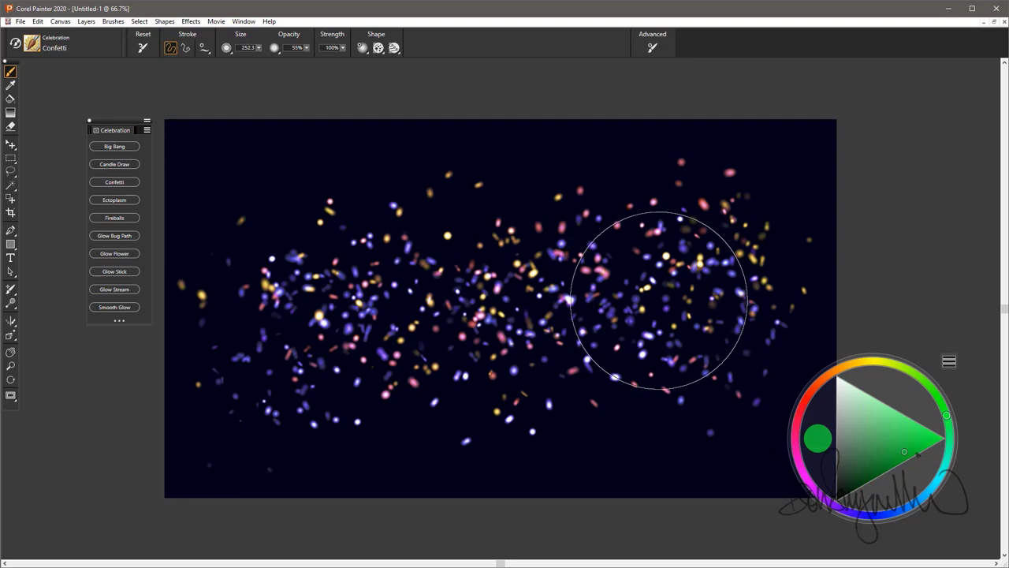
pyautogui.moveTo(654, 292)
pyautogui.mouseDown()
pyautogui.moveTo(442, 284)
pyautogui.moveTo(331, 331)
pyautogui.moveTo(559, 292)
pyautogui.mouseUp()
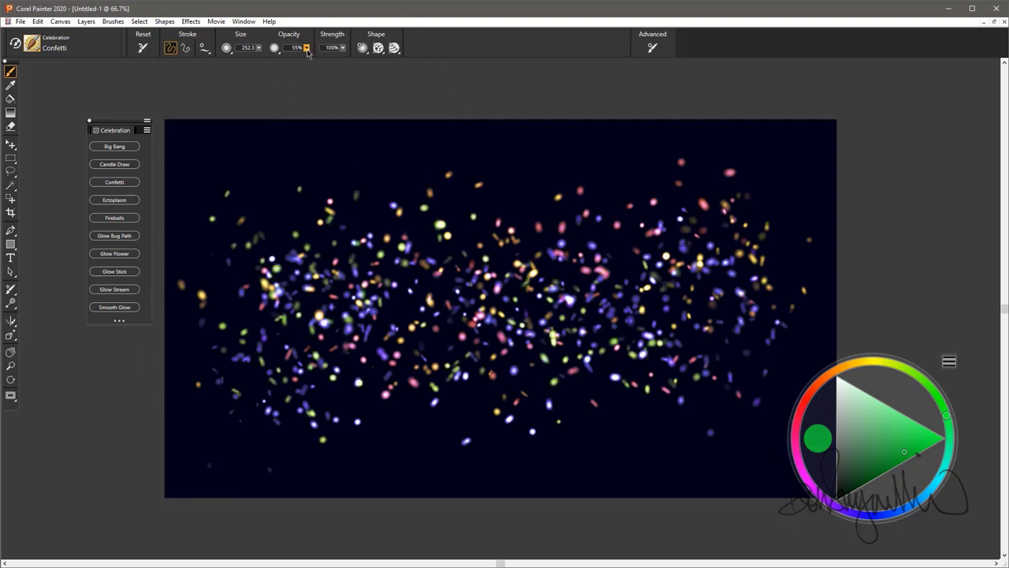
pyautogui.moveTo(307, 49); pyautogui.dragTo(397, 58)
pyautogui.moveTo(477, 230); pyautogui.dragTo(343, 245)
pyautogui.click(838, 369)
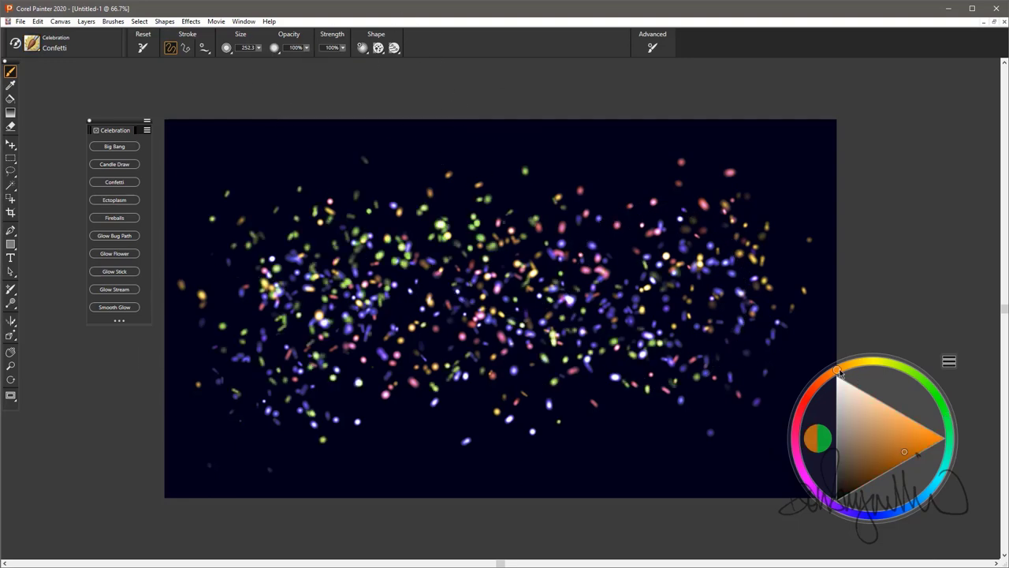
# - Paint an arching web of blue smoky strands across an empty canvas with the Ectoplasm brush
pyautogui.click(116, 200)
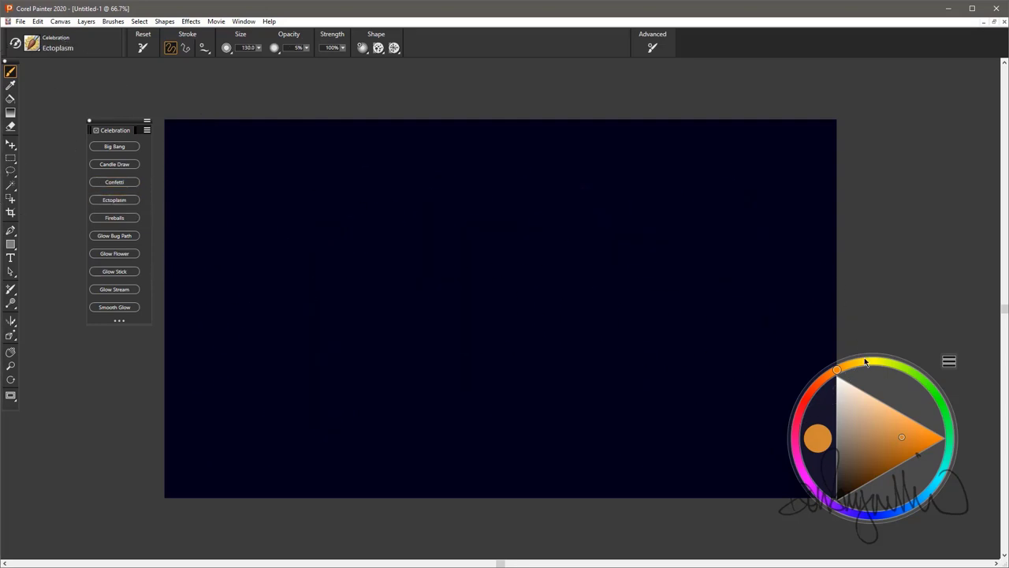
pyautogui.moveTo(913, 509); pyautogui.dragTo(925, 499)
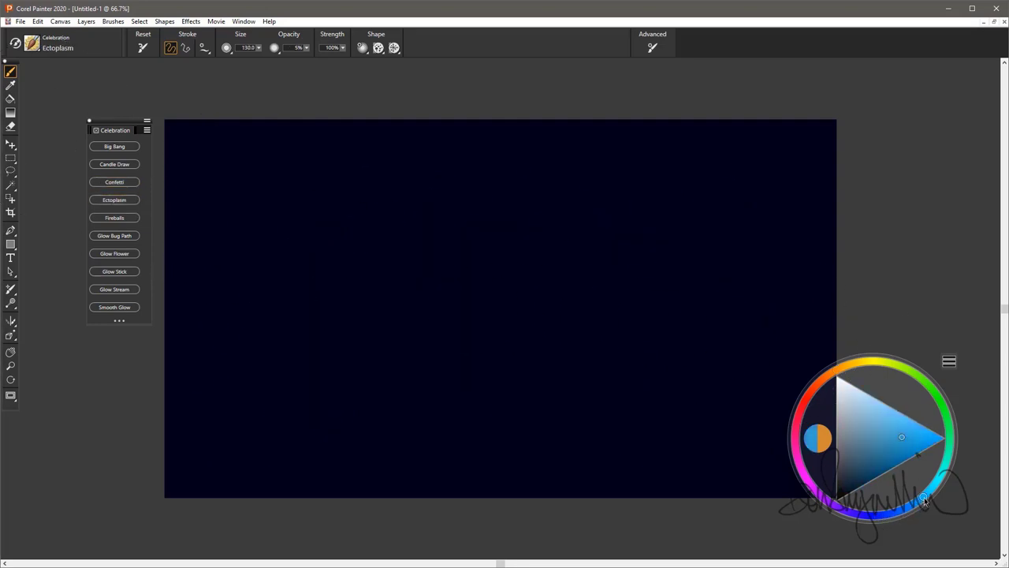
pyautogui.moveTo(338, 390)
pyautogui.mouseDown()
pyautogui.moveTo(418, 284)
pyautogui.moveTo(512, 252)
pyautogui.mouseUp()
pyautogui.moveTo(465, 327)
pyautogui.mouseDown()
pyautogui.moveTo(331, 307)
pyautogui.moveTo(379, 390)
pyautogui.moveTo(437, 252)
pyautogui.moveTo(551, 306)
pyautogui.moveTo(513, 260)
pyautogui.moveTo(466, 236)
pyautogui.moveTo(647, 299)
pyautogui.moveTo(556, 311)
pyautogui.moveTo(473, 229)
pyautogui.moveTo(647, 268)
pyautogui.moveTo(473, 236)
pyautogui.moveTo(292, 282)
pyautogui.moveTo(394, 236)
pyautogui.moveTo(548, 292)
pyautogui.mouseUp()
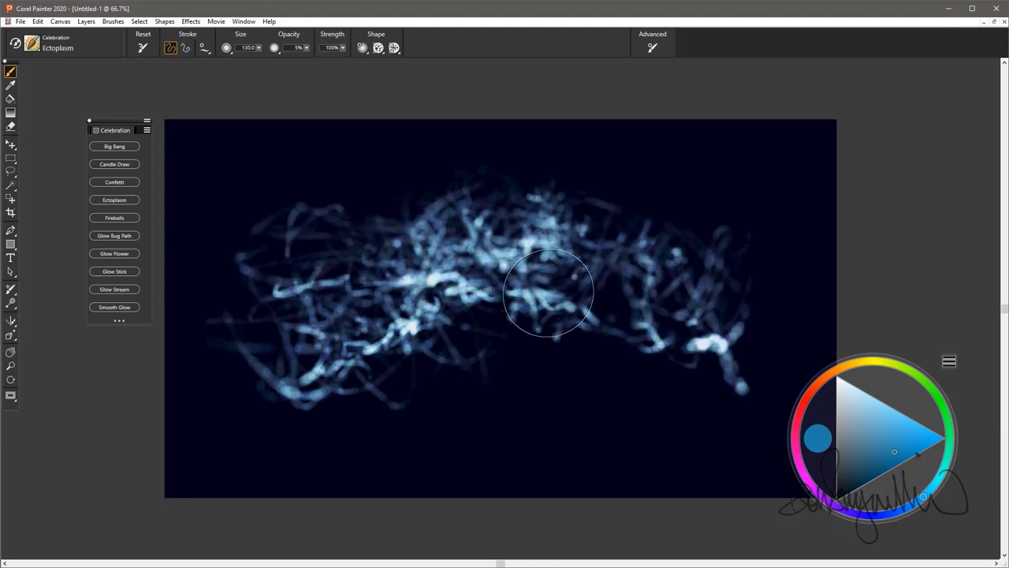
pyautogui.moveTo(743, 379)
pyautogui.mouseDown()
pyautogui.moveTo(656, 290)
pyautogui.moveTo(508, 236)
pyautogui.mouseUp()
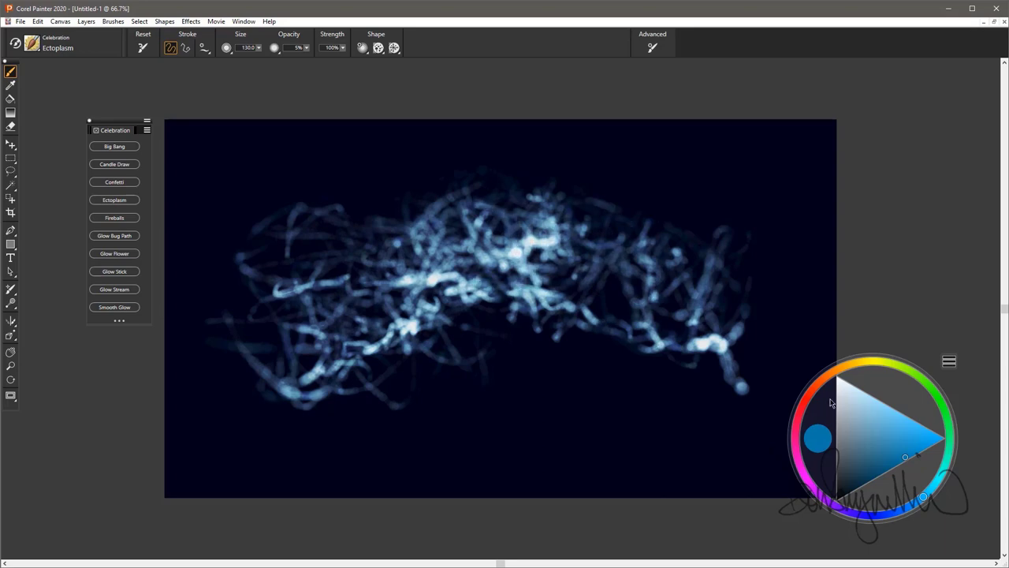
pyautogui.moveTo(641, 324)
pyautogui.mouseDown()
pyautogui.moveTo(555, 197)
pyautogui.moveTo(375, 294)
pyautogui.moveTo(465, 377)
pyautogui.moveTo(653, 333)
pyautogui.moveTo(576, 312)
pyautogui.mouseUp()
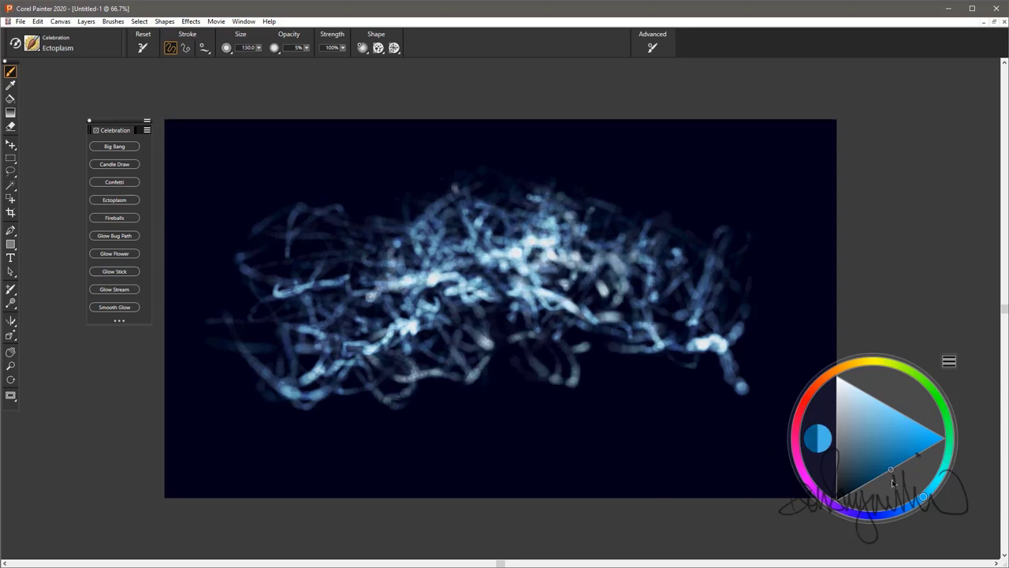
# - Paint bold Ectoplasm strokes over the web in a darker blue at 76% opacity, and clear the canvas
pyautogui.moveTo(892, 480); pyautogui.dragTo(891, 481)
pyautogui.click(307, 49)
pyautogui.moveTo(279, 59); pyautogui.dragTo(338, 60)
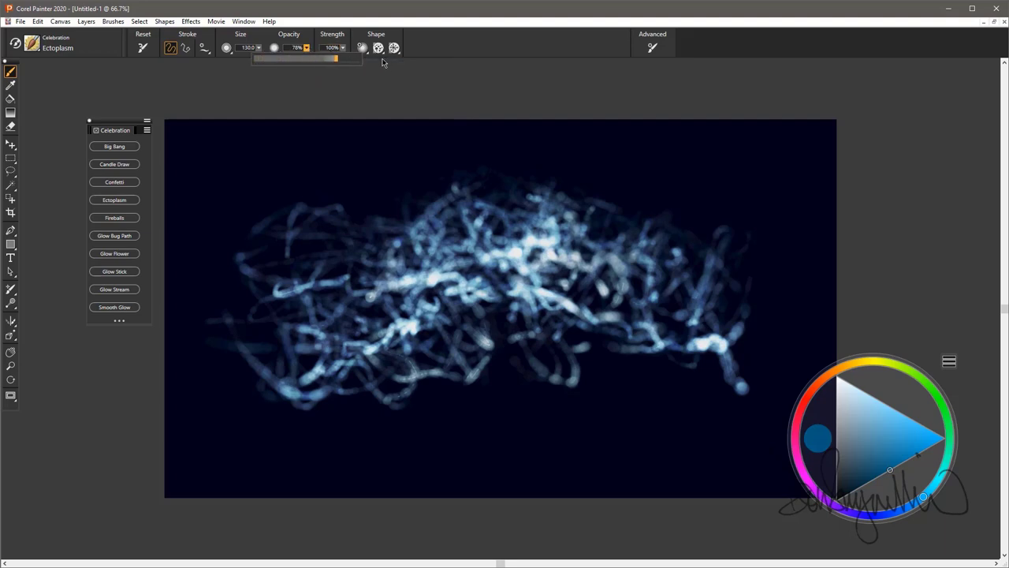
pyautogui.moveTo(475, 185)
pyautogui.mouseDown()
pyautogui.moveTo(429, 237)
pyautogui.moveTo(280, 280)
pyautogui.moveTo(603, 233)
pyautogui.moveTo(638, 304)
pyautogui.moveTo(504, 287)
pyautogui.mouseUp()
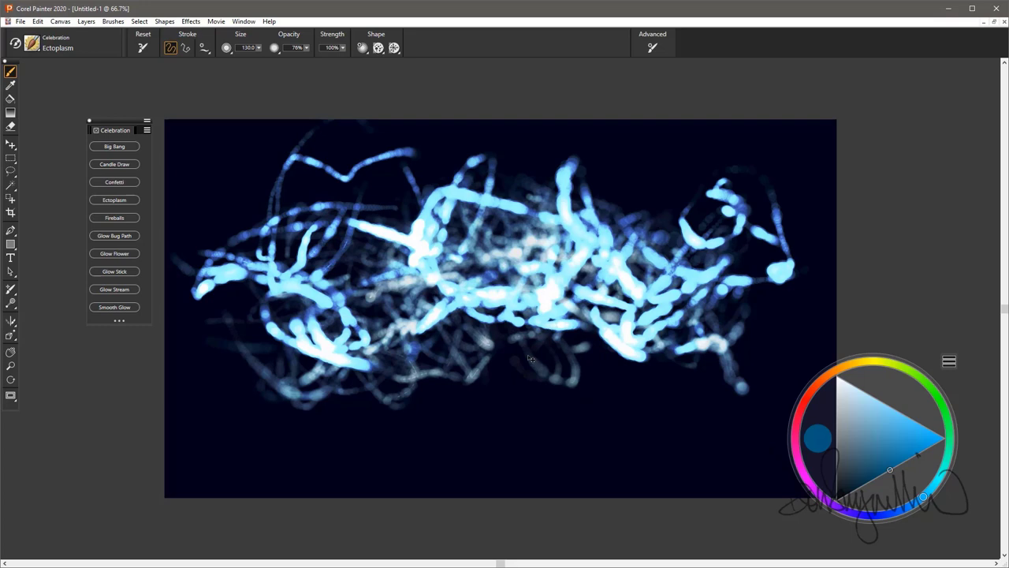
pyautogui.hotkey('ctrl', 'a')
pyautogui.press('Delete')
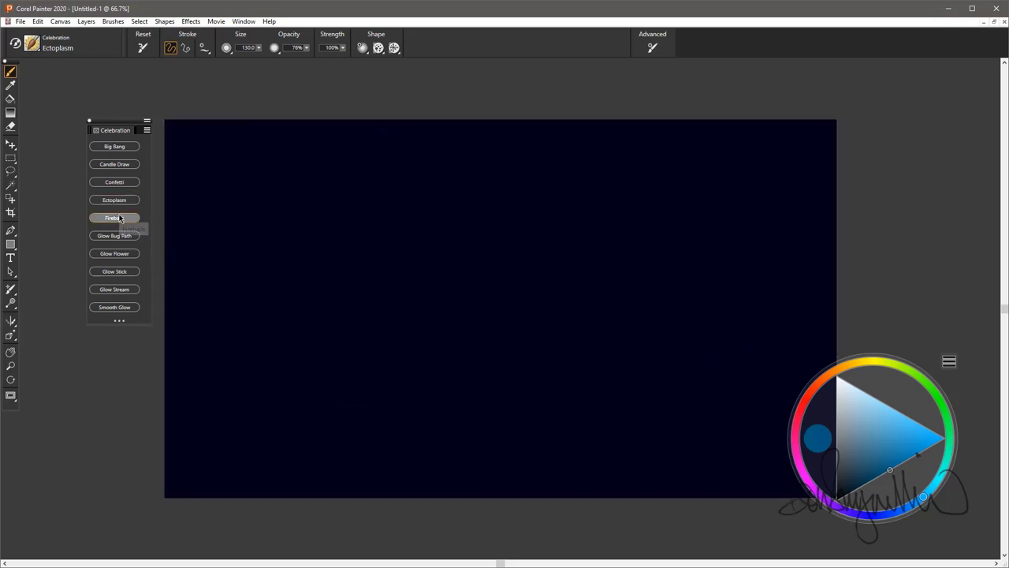
# - Paint a glowing orange cloud with the Fireballs brush, adding finer texture along its upper edge at a brush size of 268
pyautogui.click(114, 218)
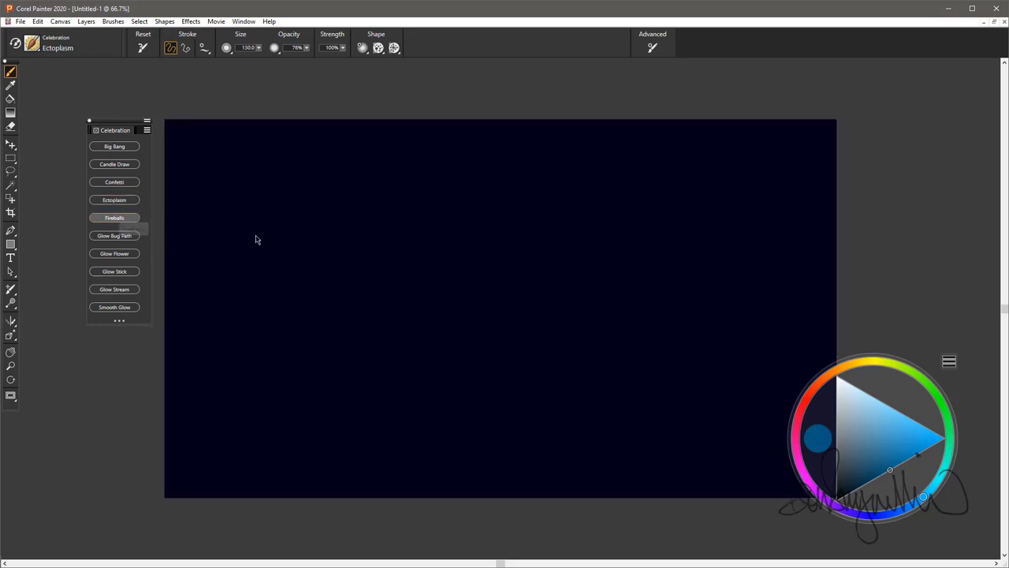
pyautogui.click(845, 371)
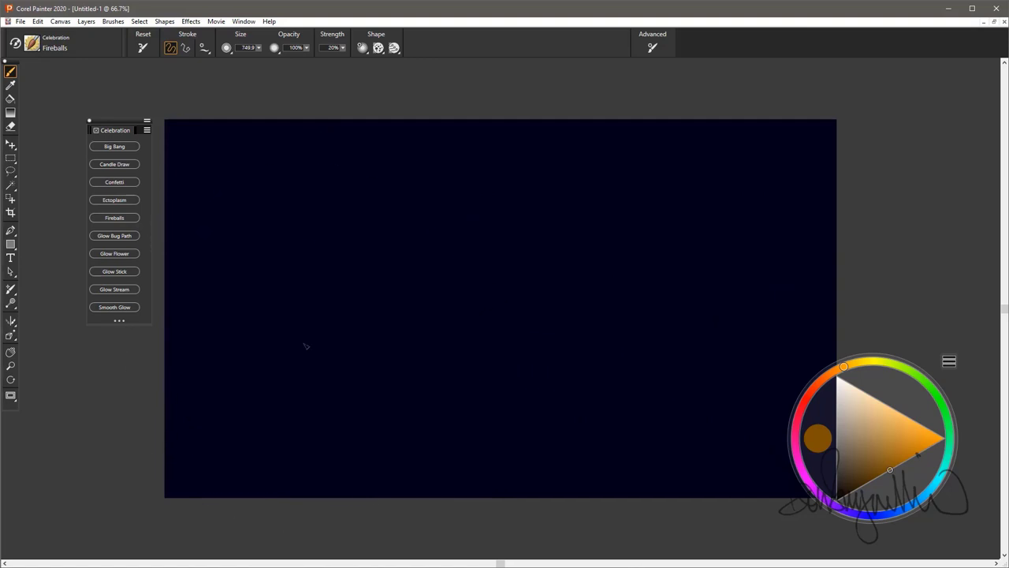
pyautogui.moveTo(305, 344)
pyautogui.mouseDown()
pyautogui.moveTo(524, 303)
pyautogui.moveTo(604, 272)
pyautogui.moveTo(490, 338)
pyautogui.moveTo(253, 405)
pyautogui.moveTo(341, 393)
pyautogui.moveTo(454, 401)
pyautogui.moveTo(501, 381)
pyautogui.moveTo(623, 365)
pyautogui.moveTo(648, 346)
pyautogui.moveTo(616, 322)
pyautogui.moveTo(727, 251)
pyautogui.moveTo(554, 216)
pyautogui.moveTo(384, 278)
pyautogui.moveTo(489, 254)
pyautogui.moveTo(297, 249)
pyautogui.moveTo(233, 278)
pyautogui.moveTo(323, 274)
pyautogui.moveTo(444, 223)
pyautogui.moveTo(328, 253)
pyautogui.moveTo(323, 288)
pyautogui.moveTo(421, 338)
pyautogui.moveTo(537, 355)
pyautogui.moveTo(718, 327)
pyautogui.moveTo(600, 301)
pyautogui.moveTo(633, 341)
pyautogui.moveTo(593, 383)
pyautogui.moveTo(522, 335)
pyautogui.moveTo(400, 373)
pyautogui.moveTo(303, 339)
pyautogui.moveTo(187, 362)
pyautogui.moveTo(332, 387)
pyautogui.moveTo(481, 392)
pyautogui.moveTo(416, 361)
pyautogui.moveTo(501, 345)
pyautogui.moveTo(489, 324)
pyautogui.mouseUp()
pyautogui.moveTo(479, 226)
pyautogui.mouseDown()
pyautogui.moveTo(500, 263)
pyautogui.moveTo(557, 232)
pyautogui.mouseUp()
pyautogui.moveTo(641, 187)
pyautogui.mouseDown()
pyautogui.moveTo(303, 226)
pyautogui.moveTo(669, 200)
pyautogui.moveTo(603, 229)
pyautogui.mouseUp()
pyautogui.moveTo(520, 254)
pyautogui.mouseDown()
pyautogui.moveTo(587, 329)
pyautogui.moveTo(579, 299)
pyautogui.mouseUp()
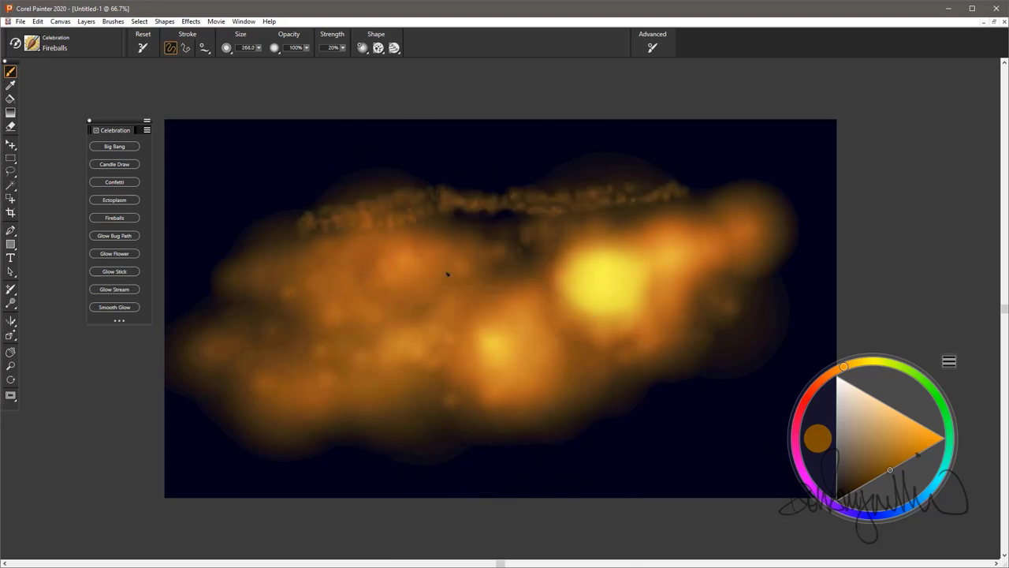
# - Extend the fiery cloud's lower right edge with orange texture, and add red-orange glow over its right side and upper area
pyautogui.moveTo(448, 272)
pyautogui.mouseDown()
pyautogui.moveTo(730, 226)
pyautogui.moveTo(659, 407)
pyautogui.moveTo(609, 426)
pyautogui.moveTo(618, 418)
pyautogui.mouseUp()
pyautogui.moveTo(621, 374)
pyautogui.mouseDown()
pyautogui.moveTo(756, 462)
pyautogui.moveTo(751, 384)
pyautogui.mouseUp()
pyautogui.moveTo(711, 347)
pyautogui.mouseDown()
pyautogui.moveTo(692, 364)
pyautogui.moveTo(573, 402)
pyautogui.moveTo(632, 371)
pyautogui.moveTo(621, 390)
pyautogui.mouseUp()
pyautogui.moveTo(828, 371); pyautogui.dragTo(821, 380)
pyautogui.moveTo(718, 297)
pyautogui.mouseDown()
pyautogui.moveTo(694, 347)
pyautogui.moveTo(642, 401)
pyautogui.moveTo(761, 221)
pyautogui.moveTo(552, 201)
pyautogui.moveTo(323, 265)
pyautogui.mouseUp()
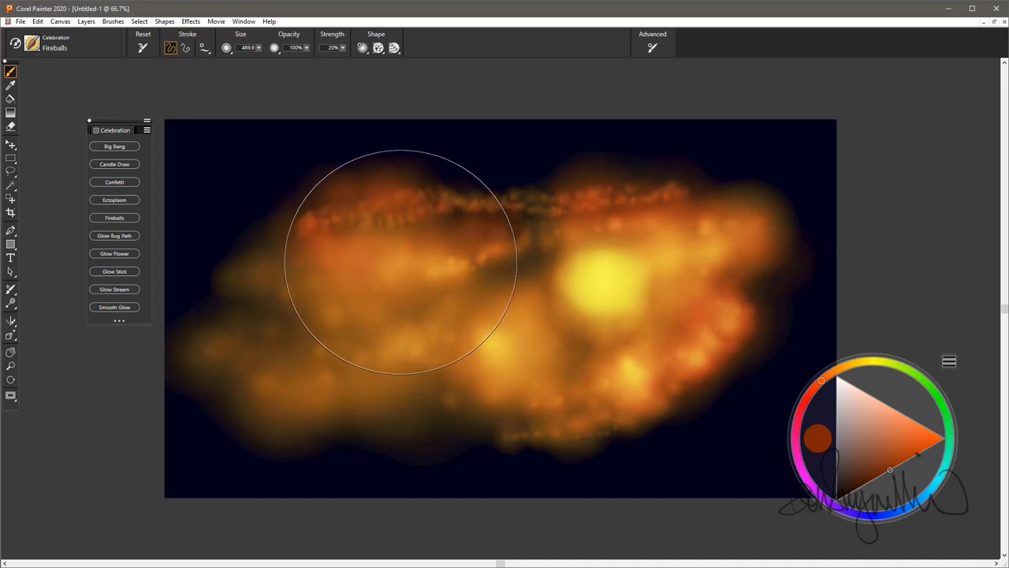
# - Clear the fiery cloud from the canvas and switch to the Glow Bug Path brush
pyautogui.hotkey('ctrl', 'a')
pyautogui.press('Delete')
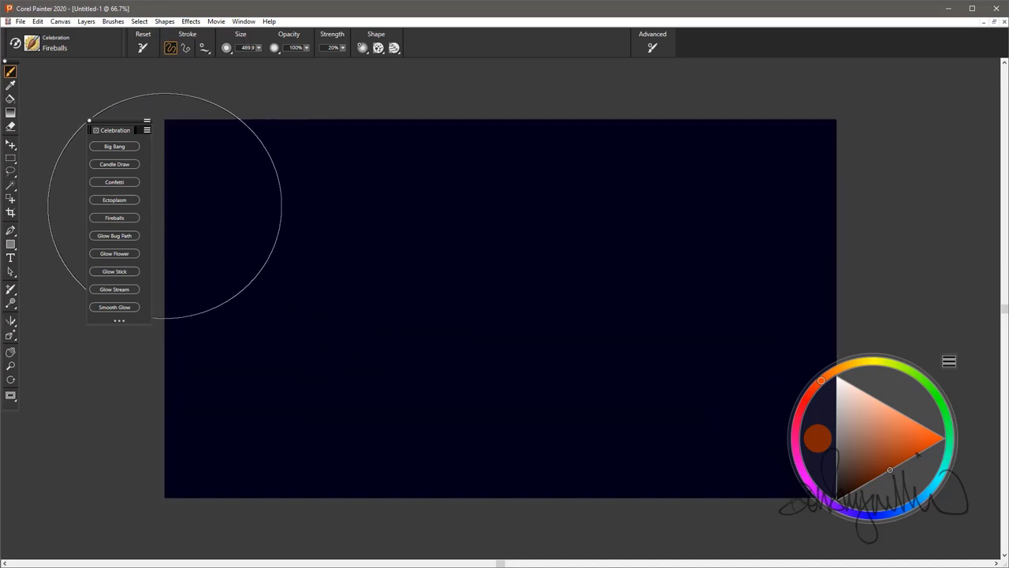
pyautogui.click(142, 235)
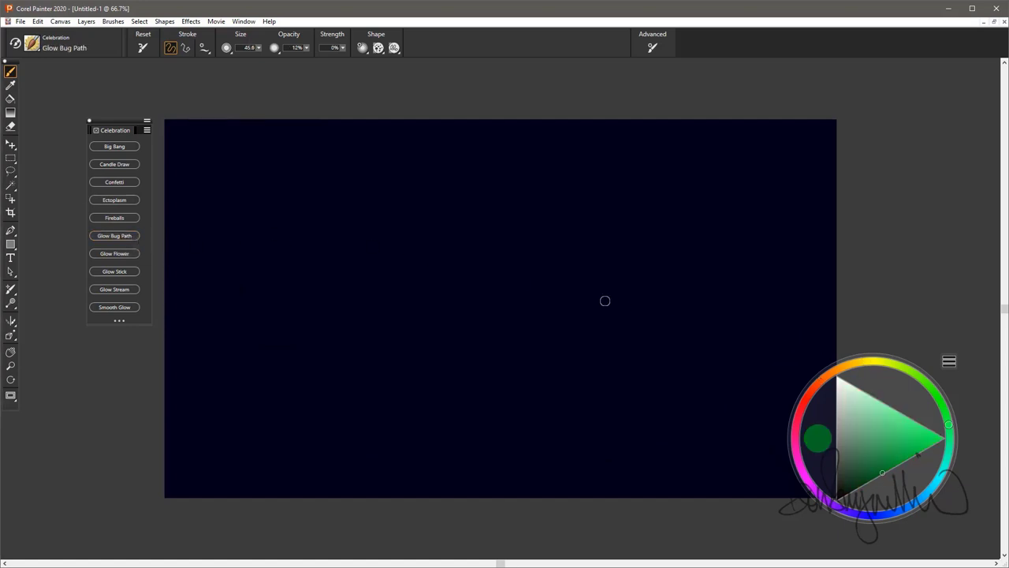
# - Paint winding green Glow Bug Path strokes across the canvas, with scattered glowing dots around them
pyautogui.moveTo(227, 394)
pyautogui.mouseDown()
pyautogui.moveTo(351, 218)
pyautogui.moveTo(361, 326)
pyautogui.moveTo(497, 399)
pyautogui.moveTo(477, 314)
pyautogui.moveTo(591, 324)
pyautogui.mouseUp()
pyautogui.moveTo(645, 391)
pyautogui.mouseDown()
pyautogui.moveTo(633, 212)
pyautogui.moveTo(559, 203)
pyautogui.mouseUp()
pyautogui.moveTo(695, 239); pyautogui.dragTo(675, 394)
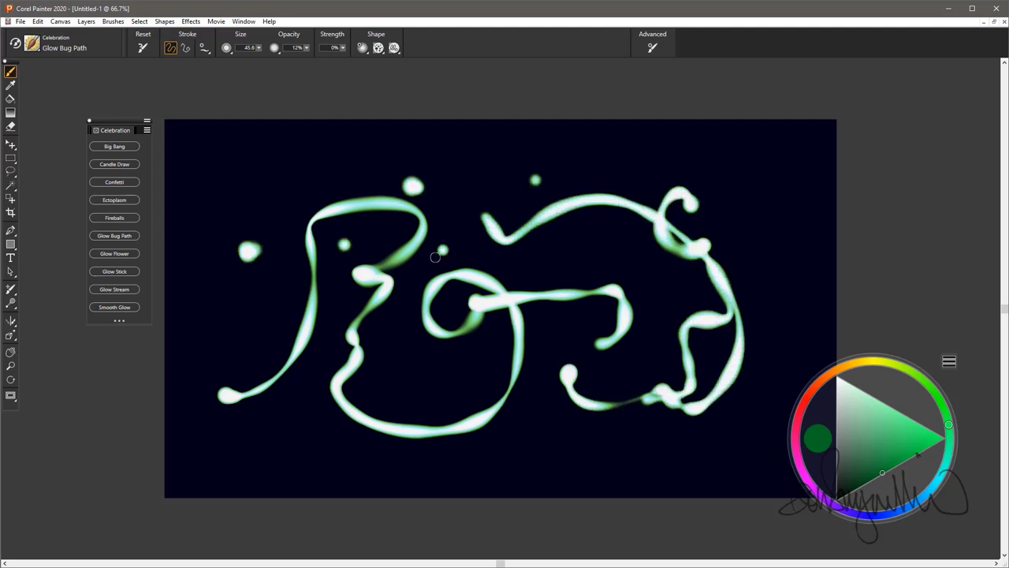
pyautogui.moveTo(712, 249); pyautogui.dragTo(583, 257)
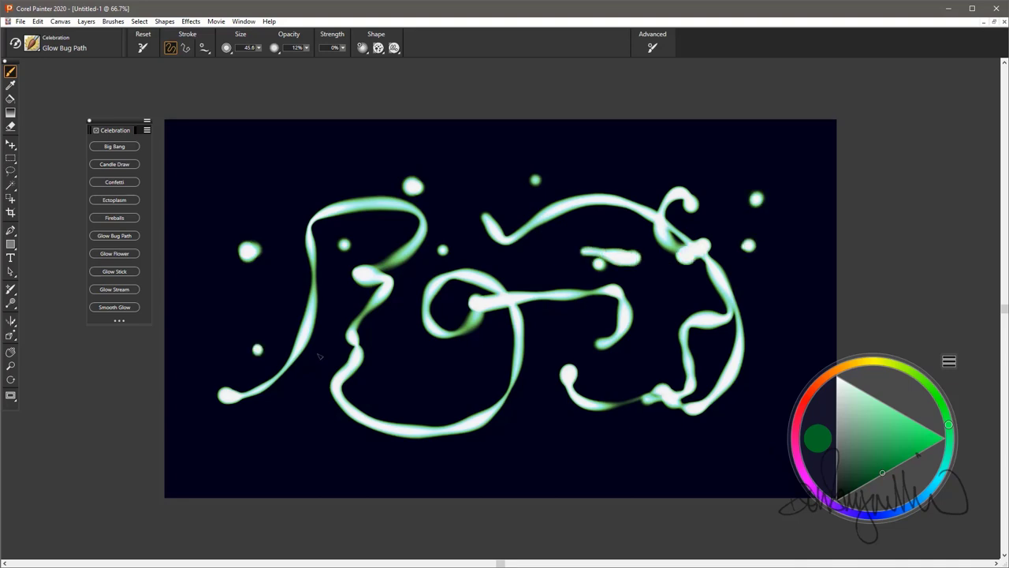
# - Add more green Glow Bug Path strokes and dots along the canvas's lower, right and upper areas, and clear the canvas
pyautogui.moveTo(253, 351); pyautogui.dragTo(400, 381)
pyautogui.moveTo(544, 441)
pyautogui.mouseDown()
pyautogui.moveTo(717, 370)
pyautogui.moveTo(794, 293)
pyautogui.mouseUp()
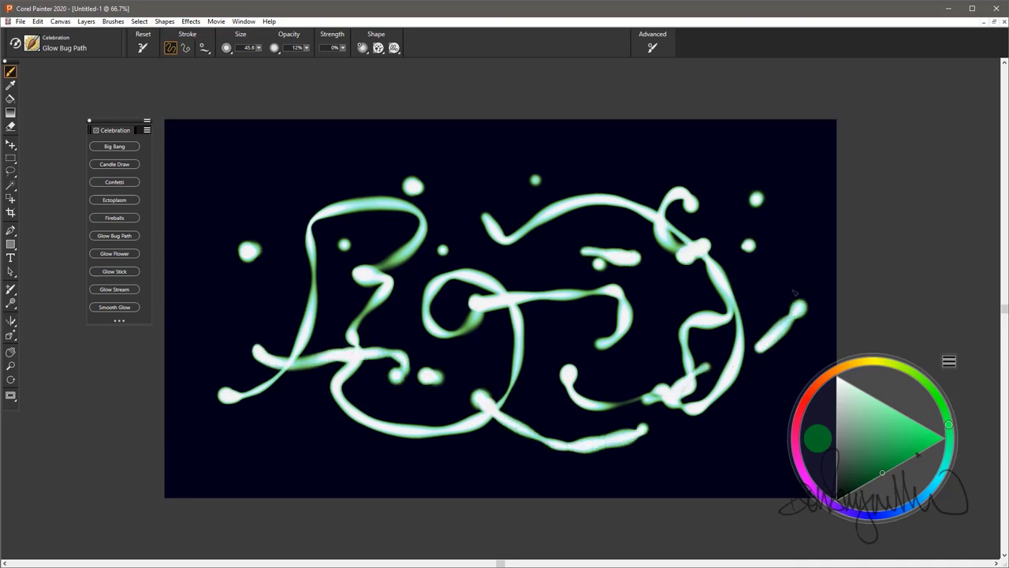
pyautogui.moveTo(598, 264)
pyautogui.mouseDown()
pyautogui.moveTo(464, 216)
pyautogui.moveTo(284, 172)
pyautogui.mouseUp()
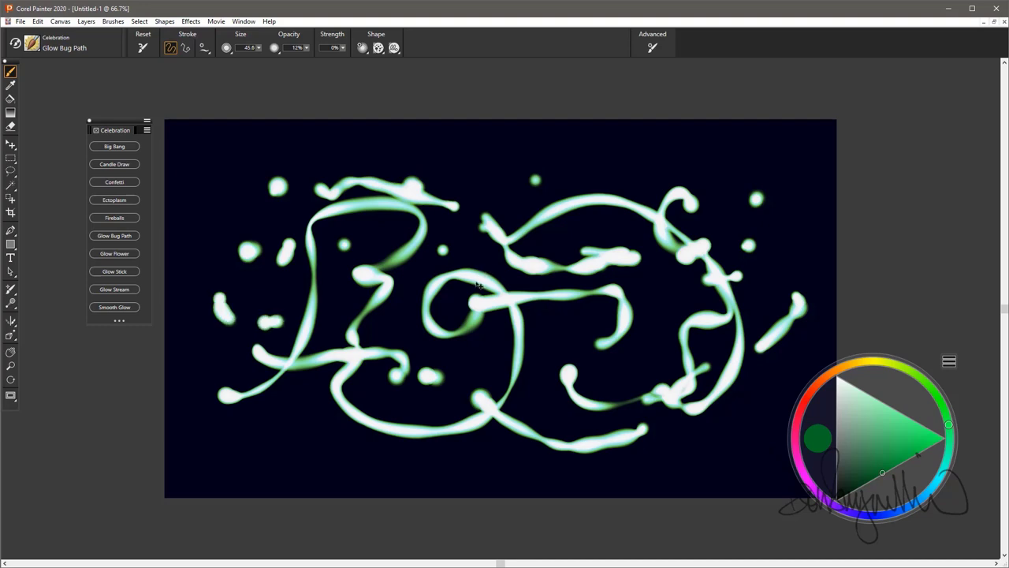
pyautogui.hotkey('ctrl', 'a')
pyautogui.press('Delete')
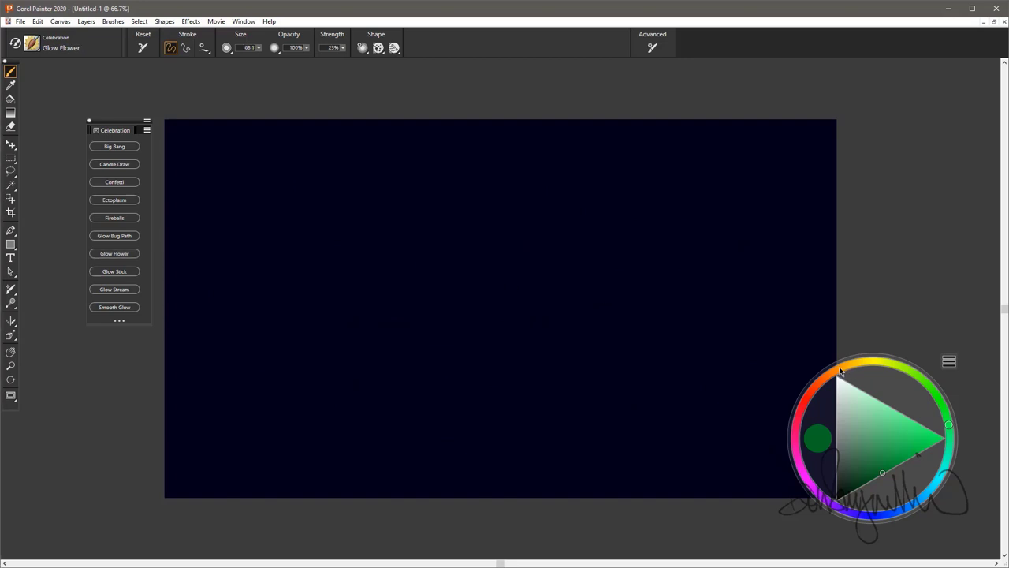
# - Paint three glowing orange rings side by side across the middle of the canvas with the Glow Flower brush
pyautogui.moveTo(462, 264); pyautogui.dragTo(483, 277)
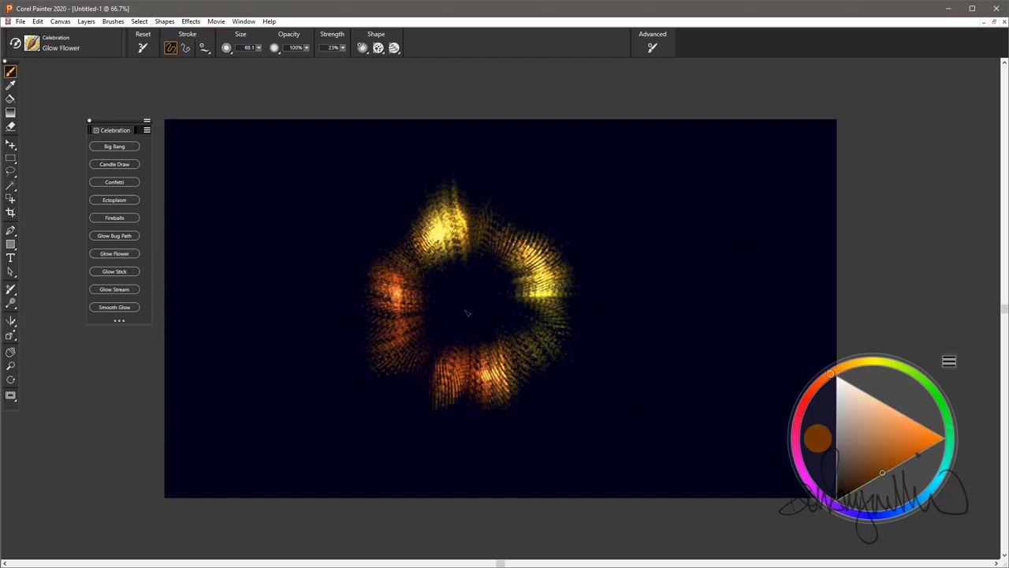
pyautogui.moveTo(465, 311)
pyautogui.mouseDown()
pyautogui.moveTo(462, 319)
pyautogui.moveTo(476, 309)
pyautogui.mouseUp()
pyautogui.moveTo(633, 312)
pyautogui.mouseDown()
pyautogui.moveTo(626, 332)
pyautogui.moveTo(631, 319)
pyautogui.mouseUp()
pyautogui.moveTo(310, 273); pyautogui.dragTo(310, 274)
# - Add two yellow Glow Flower rings below and above the orange ones, and clear the canvas
pyautogui.click(881, 362)
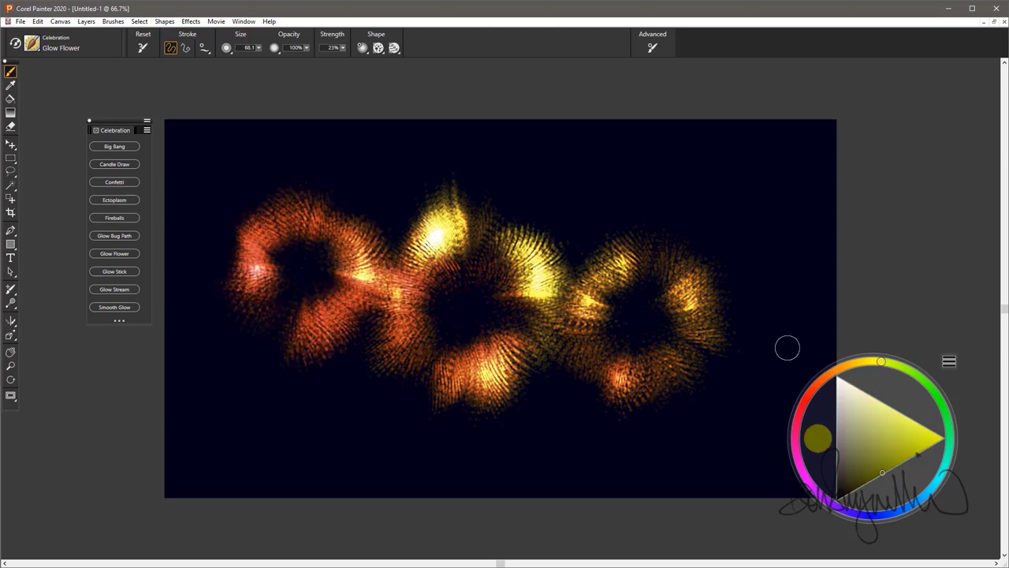
pyautogui.moveTo(559, 378); pyautogui.dragTo(562, 386)
pyautogui.moveTo(581, 240); pyautogui.dragTo(585, 240)
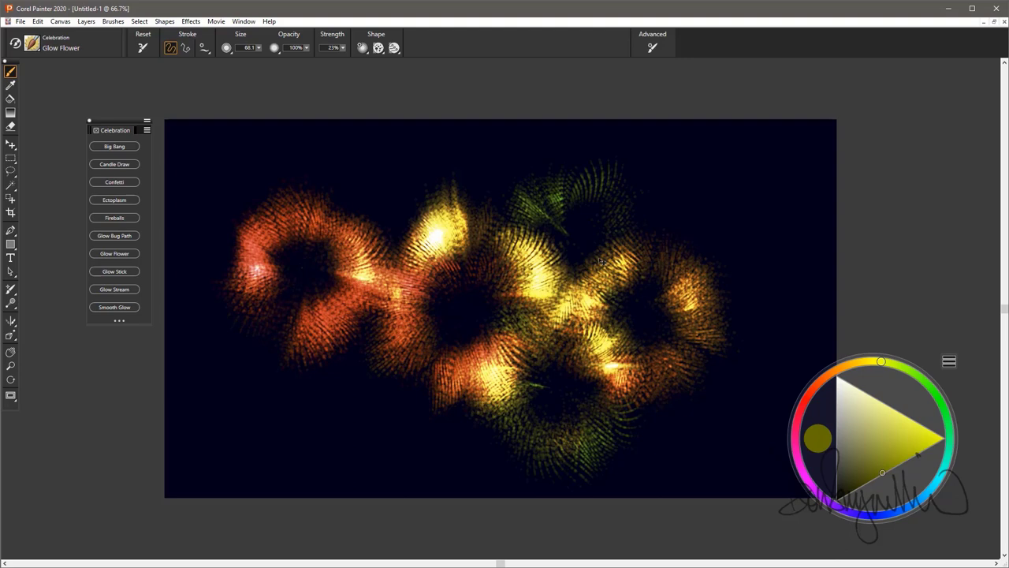
pyautogui.hotkey('ctrl', 'a')
pyautogui.press('Delete')
pyautogui.hotkey('ctrl', 'd')
# - Paint wide Glow Flower bands across the canvas in yellow, and overlay further bands in orange
pyautogui.moveTo(311, 359); pyautogui.dragTo(310, 361)
pyautogui.moveTo(377, 337)
pyautogui.mouseDown()
pyautogui.moveTo(694, 264)
pyautogui.moveTo(545, 266)
pyautogui.moveTo(309, 339)
pyautogui.moveTo(313, 352)
pyautogui.mouseUp()
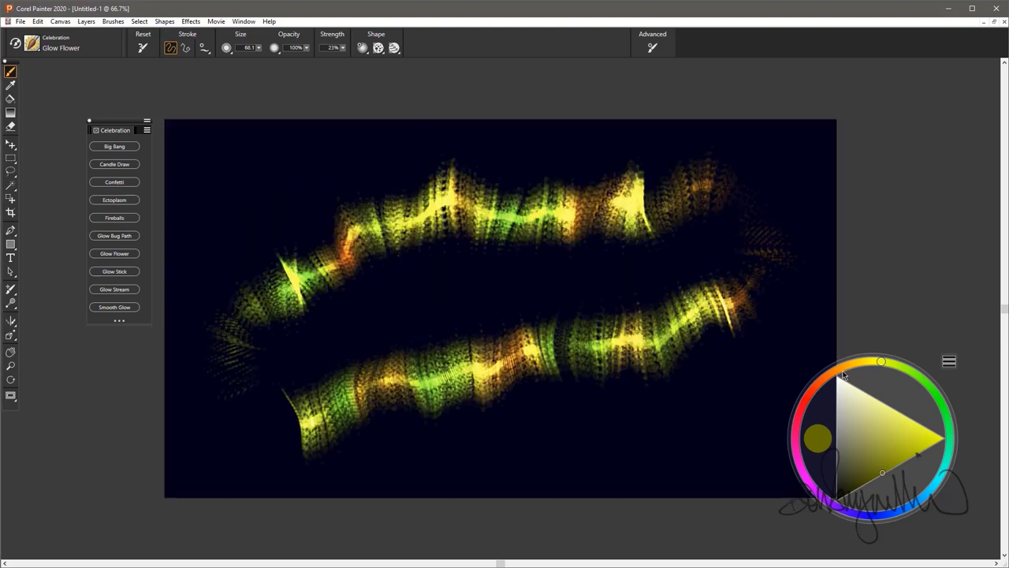
pyautogui.click(842, 368)
pyautogui.moveTo(655, 240)
pyautogui.mouseDown()
pyautogui.moveTo(575, 230)
pyautogui.moveTo(264, 316)
pyautogui.mouseUp()
pyautogui.moveTo(286, 374)
pyautogui.mouseDown()
pyautogui.moveTo(473, 370)
pyautogui.moveTo(662, 272)
pyautogui.moveTo(362, 237)
pyautogui.moveTo(260, 406)
pyautogui.moveTo(453, 355)
pyautogui.moveTo(398, 300)
pyautogui.moveTo(581, 298)
pyautogui.moveTo(698, 433)
pyautogui.mouseUp()
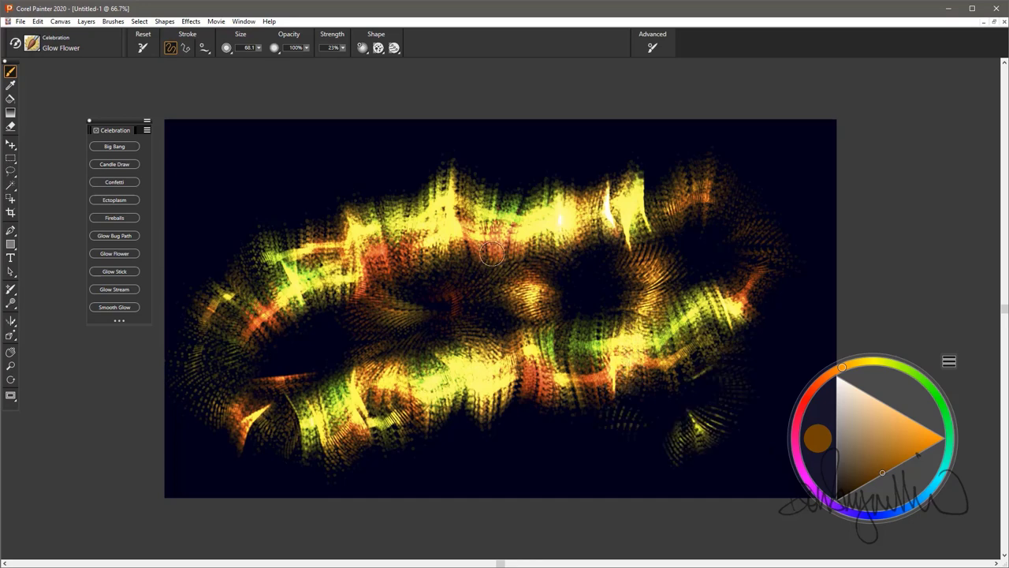
# - Clear the flower bands from the canvas and switch to the Glow Stick brush
pyautogui.hotkey('ctrl', 'a')
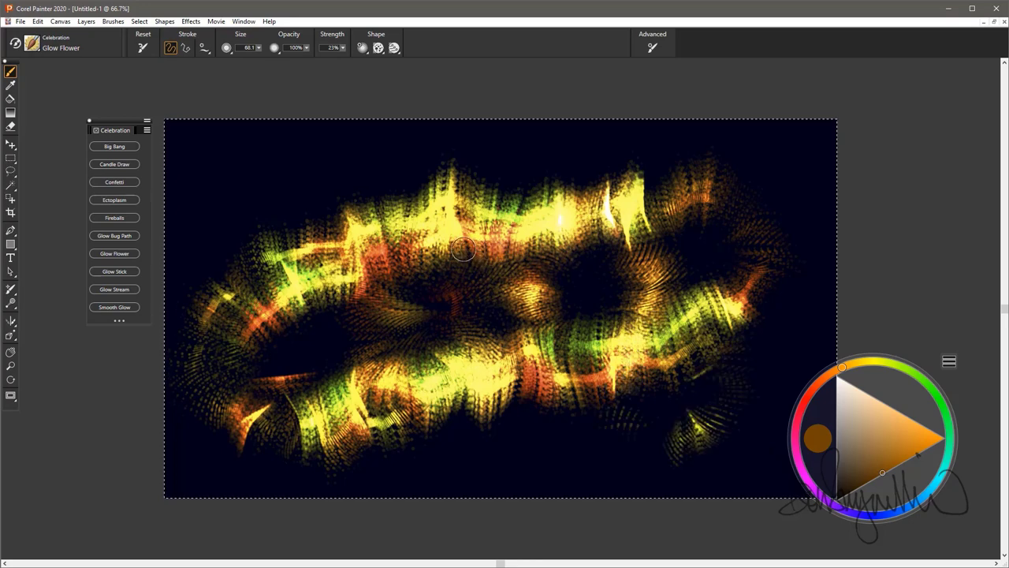
pyautogui.press('Delete')
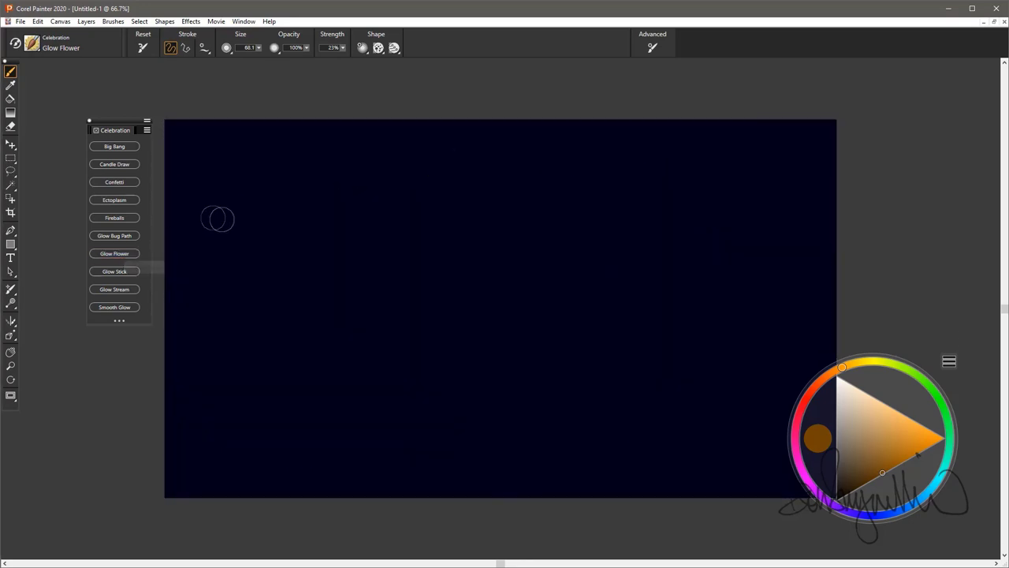
pyautogui.click(129, 273)
# - Paint overlapping rows and a ring of yellow-green Glow Stick bars across the whole canvas
pyautogui.click(898, 366)
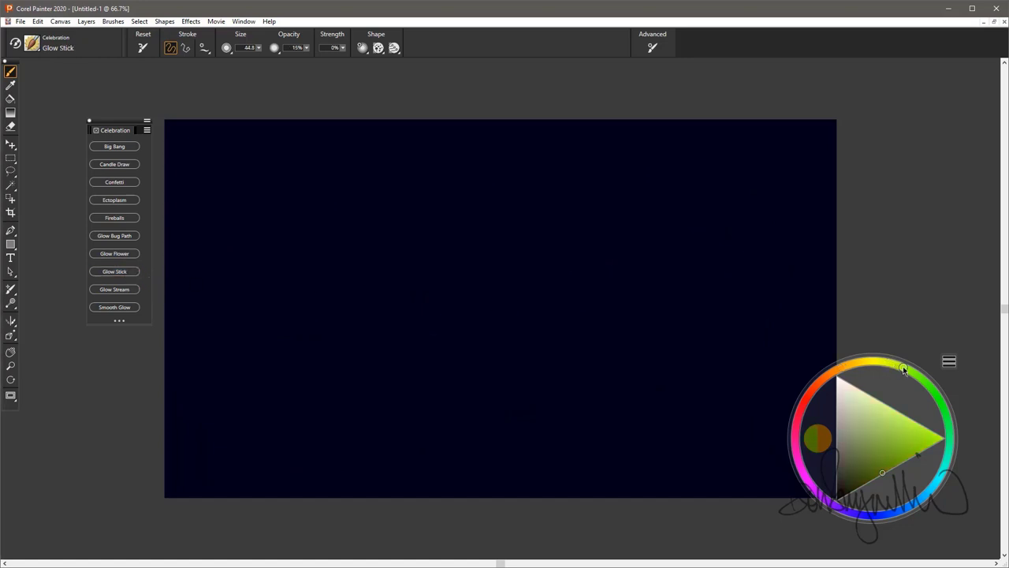
pyautogui.moveTo(203, 274)
pyautogui.mouseDown()
pyautogui.moveTo(785, 267)
pyautogui.moveTo(275, 220)
pyautogui.moveTo(183, 175)
pyautogui.mouseUp()
pyautogui.moveTo(292, 421)
pyautogui.mouseDown()
pyautogui.moveTo(579, 377)
pyautogui.moveTo(413, 340)
pyautogui.moveTo(422, 314)
pyautogui.moveTo(406, 286)
pyautogui.mouseUp()
pyautogui.moveTo(275, 327); pyautogui.dragTo(719, 347)
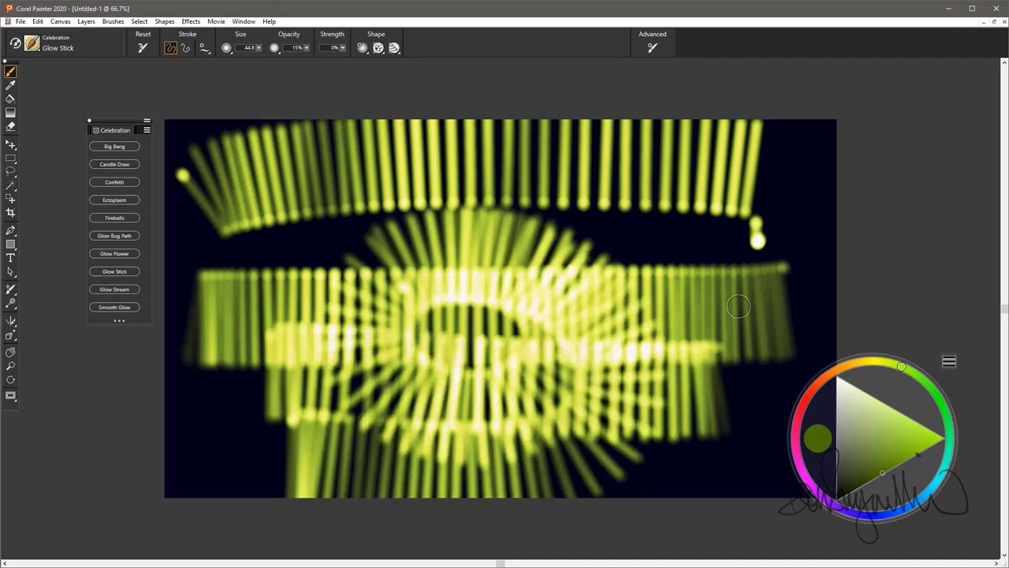
pyautogui.moveTo(741, 294)
pyautogui.mouseDown()
pyautogui.moveTo(434, 253)
pyautogui.moveTo(287, 201)
pyautogui.mouseUp()
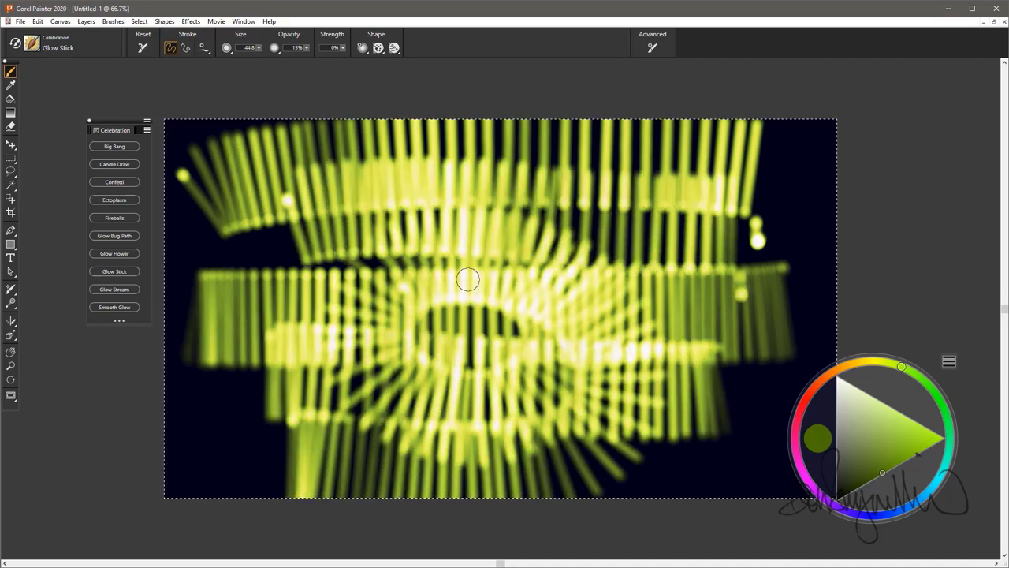
# - Clear the canvas and paint three rows of darker green Glow Stick bars at a brush size of 27.6
pyautogui.click(860, 486)
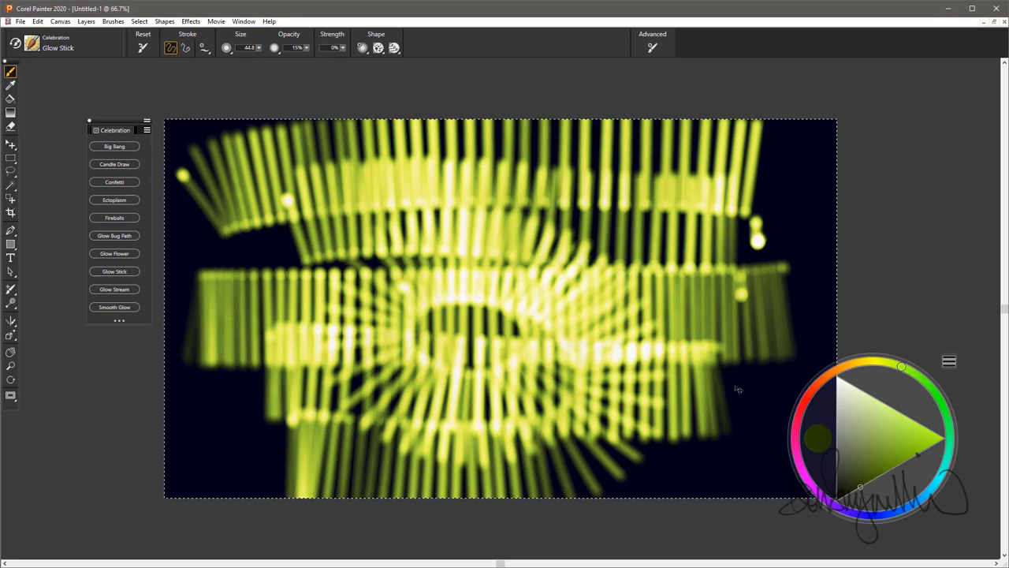
pyautogui.press('Delete')
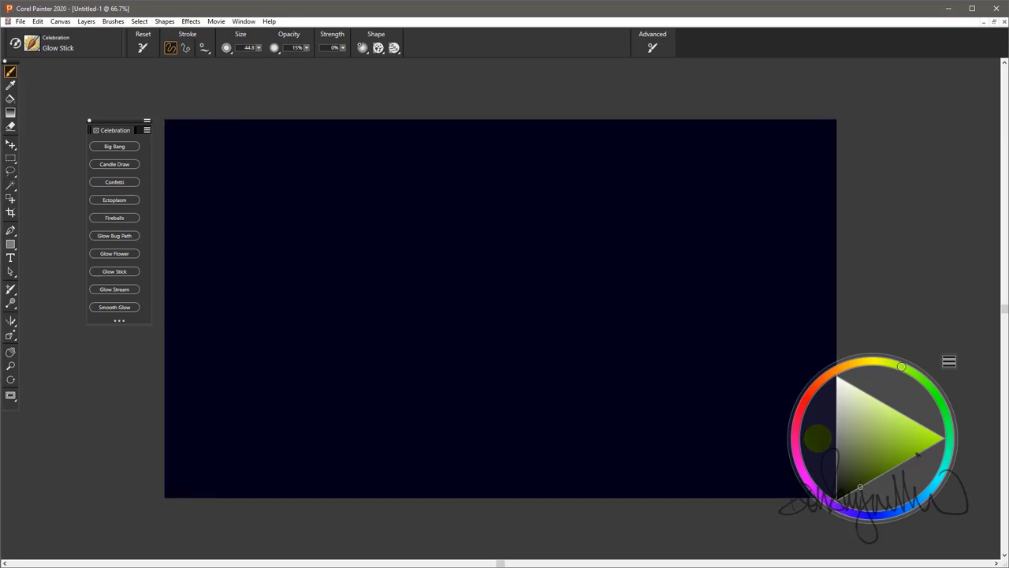
pyautogui.press('[')
pyautogui.press('[')
pyautogui.press('[')
pyautogui.moveTo(253, 323)
pyautogui.mouseDown()
pyautogui.moveTo(473, 328)
pyautogui.moveTo(727, 296)
pyautogui.mouseUp()
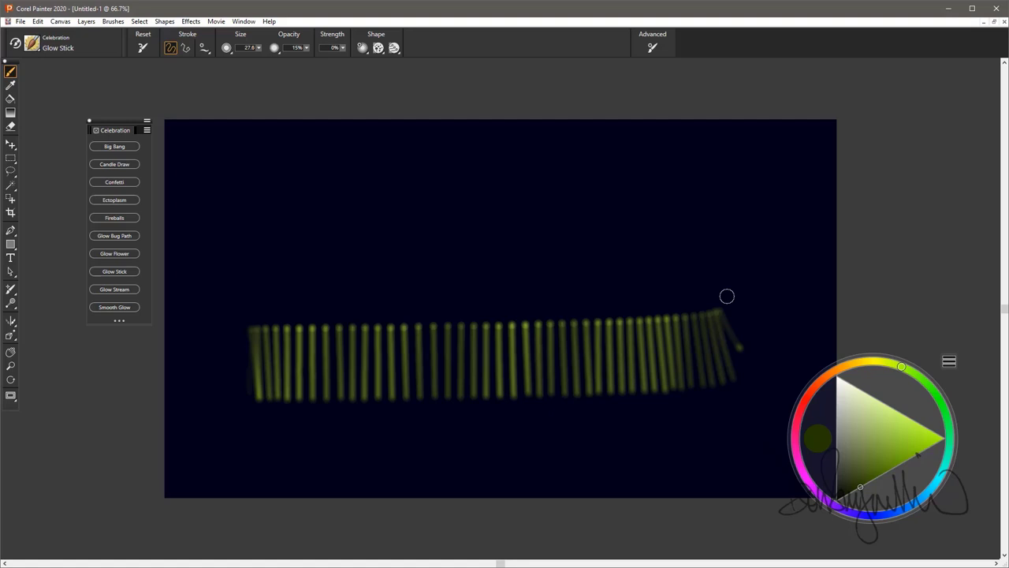
pyautogui.moveTo(722, 201)
pyautogui.mouseDown()
pyautogui.moveTo(513, 193)
pyautogui.moveTo(242, 220)
pyautogui.mouseUp()
pyautogui.moveTo(254, 292)
pyautogui.mouseDown()
pyautogui.moveTo(574, 298)
pyautogui.moveTo(748, 288)
pyautogui.mouseUp()
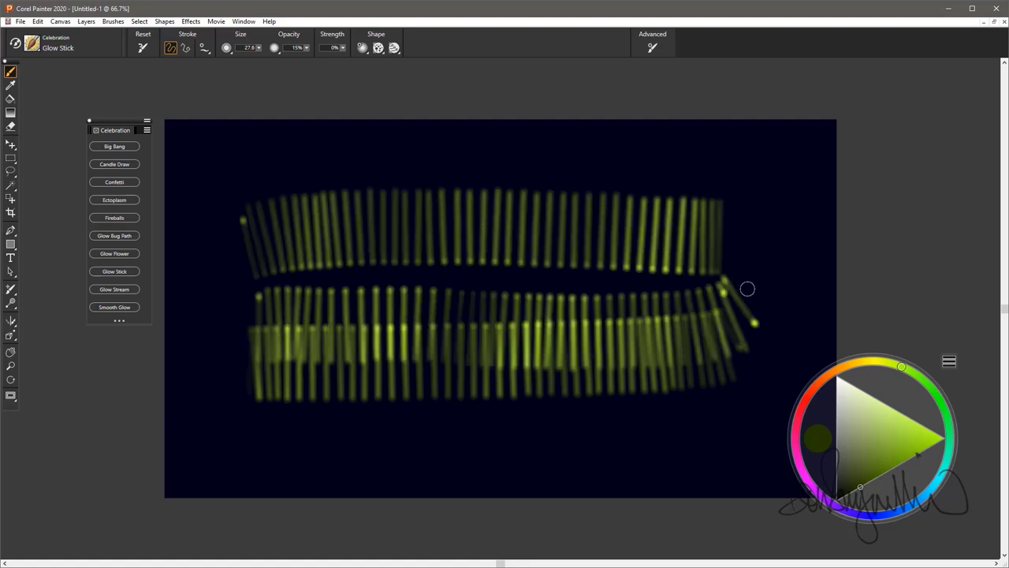
# - Overlay brighter green Glow Stick rows on the upper and lower dim rows, curving around their right end
pyautogui.click(883, 474)
pyautogui.moveTo(714, 237)
pyautogui.mouseDown()
pyautogui.moveTo(339, 224)
pyautogui.moveTo(238, 240)
pyautogui.mouseUp()
pyautogui.moveTo(213, 337)
pyautogui.mouseDown()
pyautogui.moveTo(289, 342)
pyautogui.moveTo(762, 294)
pyautogui.moveTo(651, 306)
pyautogui.mouseUp()
# - Clear the canvas and paint a winding band of Glow Stick bars in a very dark green
pyautogui.hotkey('ctrl', 'a')
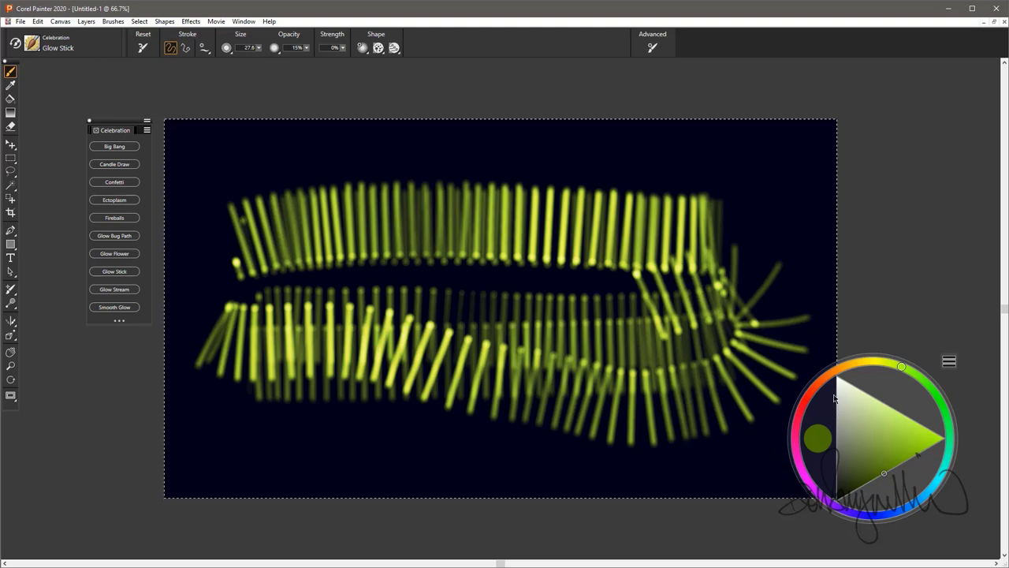
pyautogui.click(856, 490)
pyautogui.press('Delete')
pyautogui.hotkey('ctrl', 'd')
pyautogui.moveTo(721, 197)
pyautogui.mouseDown()
pyautogui.moveTo(638, 252)
pyautogui.moveTo(288, 300)
pyautogui.moveTo(664, 300)
pyautogui.moveTo(734, 347)
pyautogui.mouseUp()
pyautogui.moveTo(449, 368)
pyautogui.mouseDown()
pyautogui.moveTo(312, 366)
pyautogui.moveTo(276, 395)
pyautogui.mouseUp()
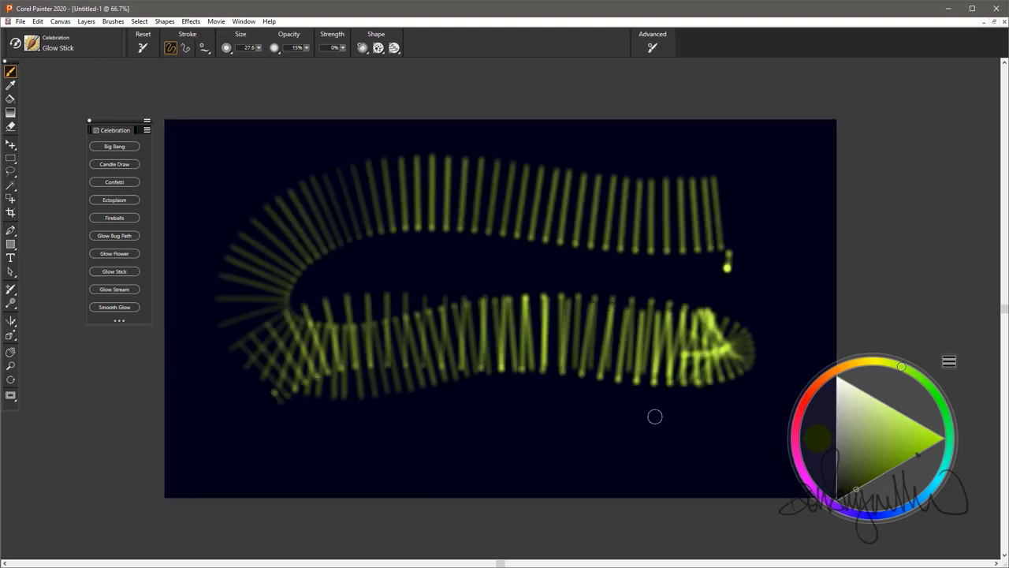
# - Overlay brighter yellow-green Glow Stick bars to build a dense radiating oval, and clear the canvas
pyautogui.click(873, 480)
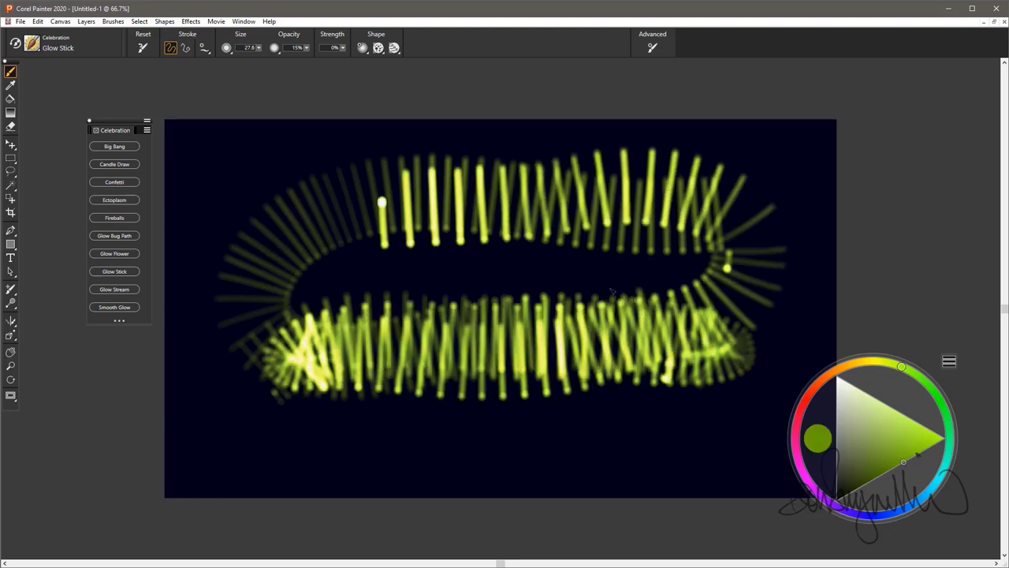
pyautogui.moveTo(612, 292)
pyautogui.mouseDown()
pyautogui.moveTo(272, 381)
pyautogui.moveTo(583, 415)
pyautogui.moveTo(752, 318)
pyautogui.moveTo(539, 312)
pyautogui.moveTo(734, 321)
pyautogui.mouseUp()
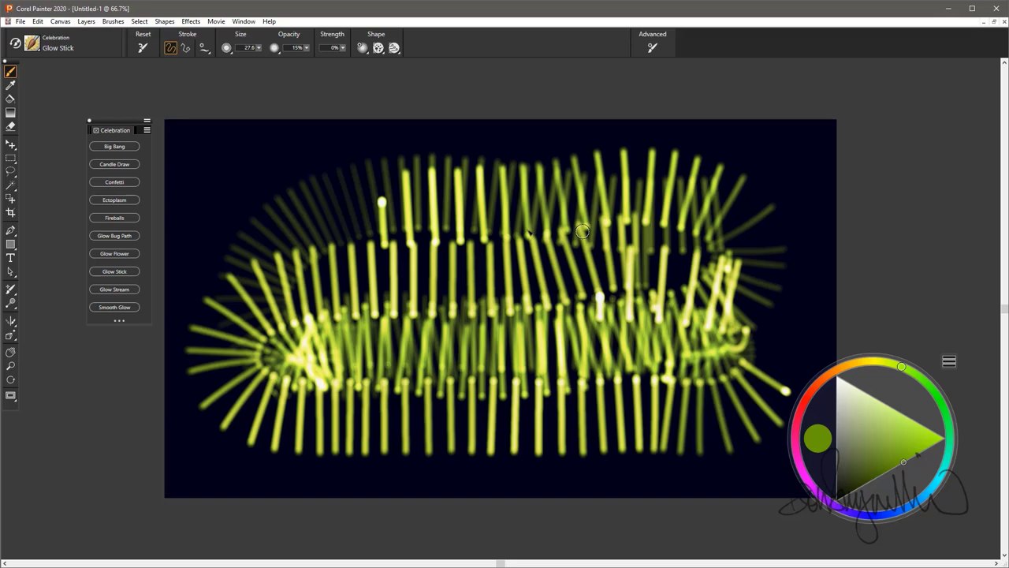
pyautogui.moveTo(583, 231)
pyautogui.mouseDown()
pyautogui.moveTo(427, 382)
pyautogui.moveTo(683, 361)
pyautogui.moveTo(494, 311)
pyautogui.moveTo(313, 387)
pyautogui.mouseUp()
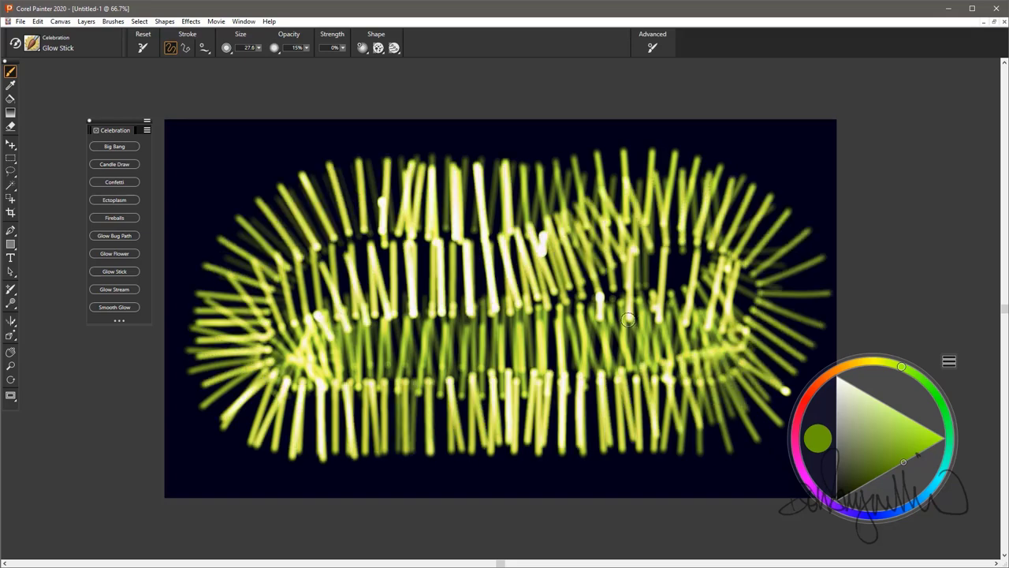
pyautogui.hotkey('ctrl', 'a')
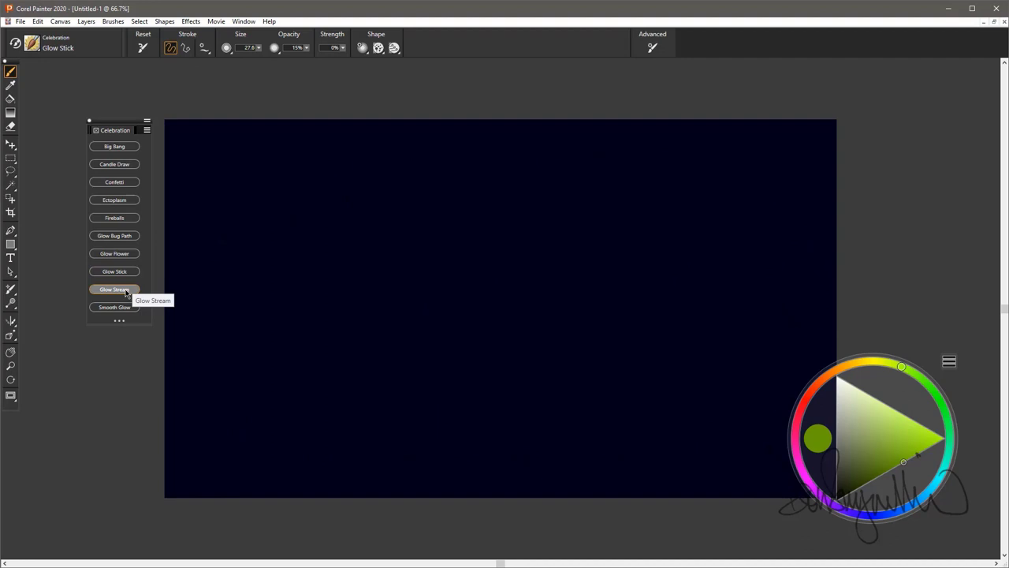
# - Paint tangled golden-orange strokes across the canvas with the Glow Stream brush, and add red-orange streams over them
pyautogui.click(126, 290)
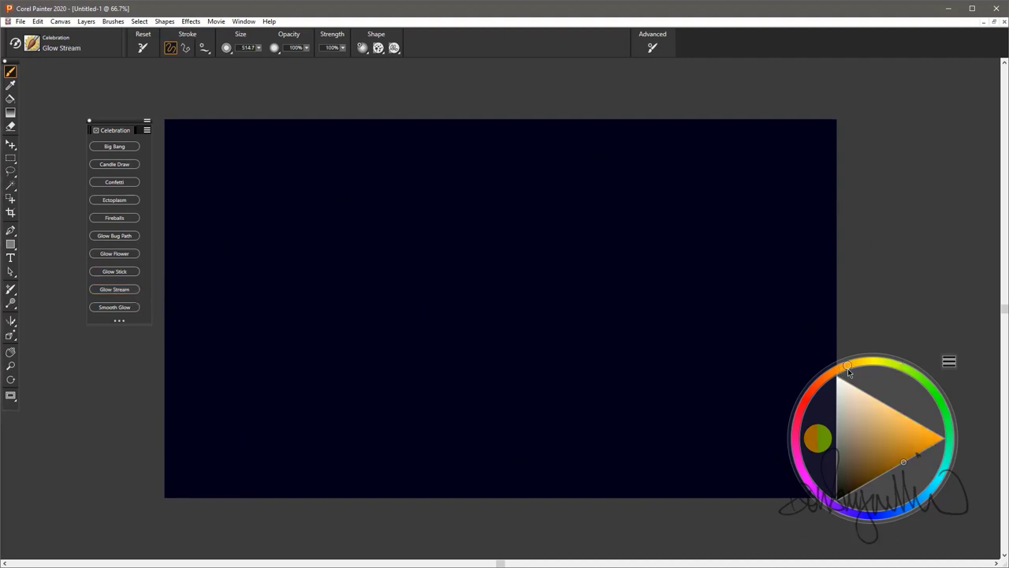
pyautogui.moveTo(847, 368); pyautogui.dragTo(845, 367)
pyautogui.moveTo(563, 290)
pyautogui.mouseDown()
pyautogui.moveTo(359, 317)
pyautogui.moveTo(667, 302)
pyautogui.moveTo(389, 225)
pyautogui.moveTo(512, 355)
pyautogui.moveTo(772, 299)
pyautogui.moveTo(242, 391)
pyautogui.moveTo(672, 323)
pyautogui.moveTo(513, 260)
pyautogui.moveTo(300, 236)
pyautogui.mouseUp()
pyautogui.click(821, 382)
pyautogui.moveTo(800, 359)
pyautogui.mouseDown()
pyautogui.moveTo(447, 226)
pyautogui.moveTo(386, 189)
pyautogui.mouseUp()
# - Paint thin red-orange Glow Stream lines and loops over the canvas's upper area at a brush size of 55
pyautogui.moveTo(625, 200); pyautogui.dragTo(645, 201)
pyautogui.moveTo(708, 188); pyautogui.dragTo(623, 195)
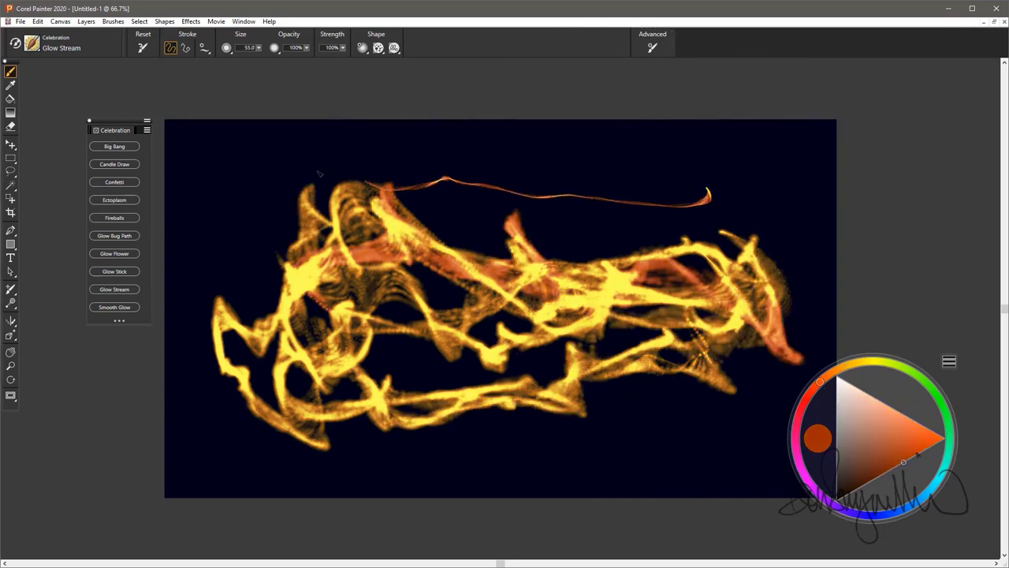
pyautogui.moveTo(388, 172)
pyautogui.mouseDown()
pyautogui.moveTo(603, 251)
pyautogui.moveTo(561, 232)
pyautogui.mouseUp()
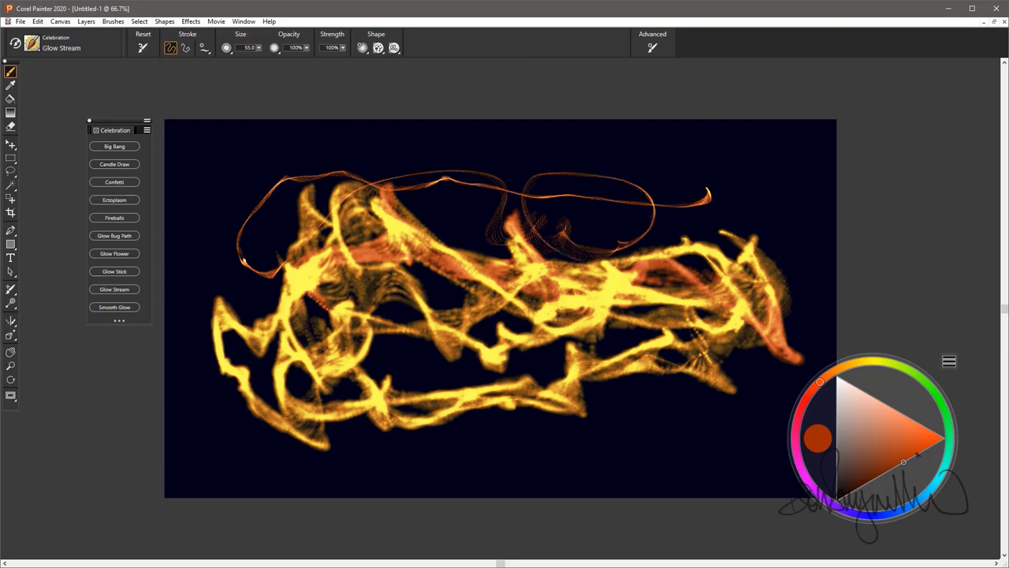
# - Add a thin red-orange Glow Stream curve at a brush size of 73.1, and light orange loops along the lower edge
pyautogui.moveTo(450, 243); pyautogui.dragTo(475, 242)
pyautogui.moveTo(724, 216)
pyautogui.mouseDown()
pyautogui.moveTo(535, 217)
pyautogui.moveTo(591, 374)
pyautogui.mouseUp()
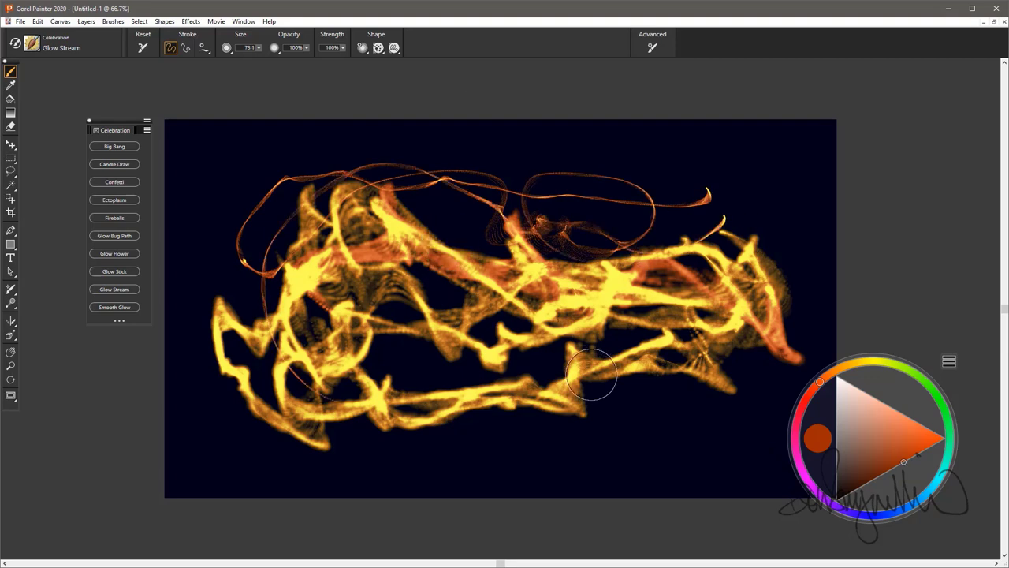
pyautogui.click(845, 372)
pyautogui.moveTo(709, 347)
pyautogui.mouseDown()
pyautogui.moveTo(497, 440)
pyautogui.moveTo(451, 260)
pyautogui.moveTo(576, 431)
pyautogui.moveTo(662, 314)
pyautogui.mouseUp()
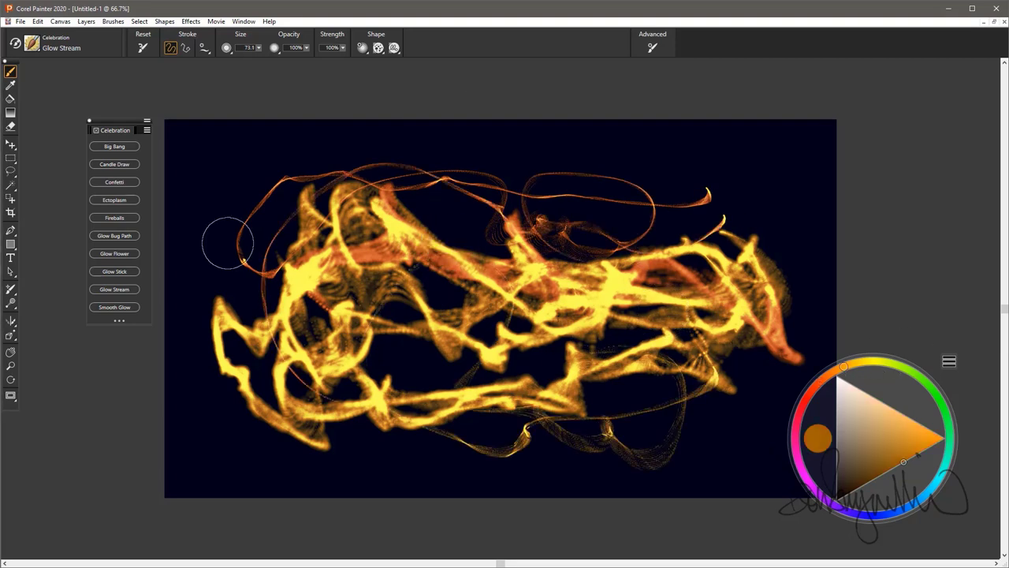
# - Clear the canvas and paint a flowing golden-orange line with the Smooth Glow brush
pyautogui.press('Delete')
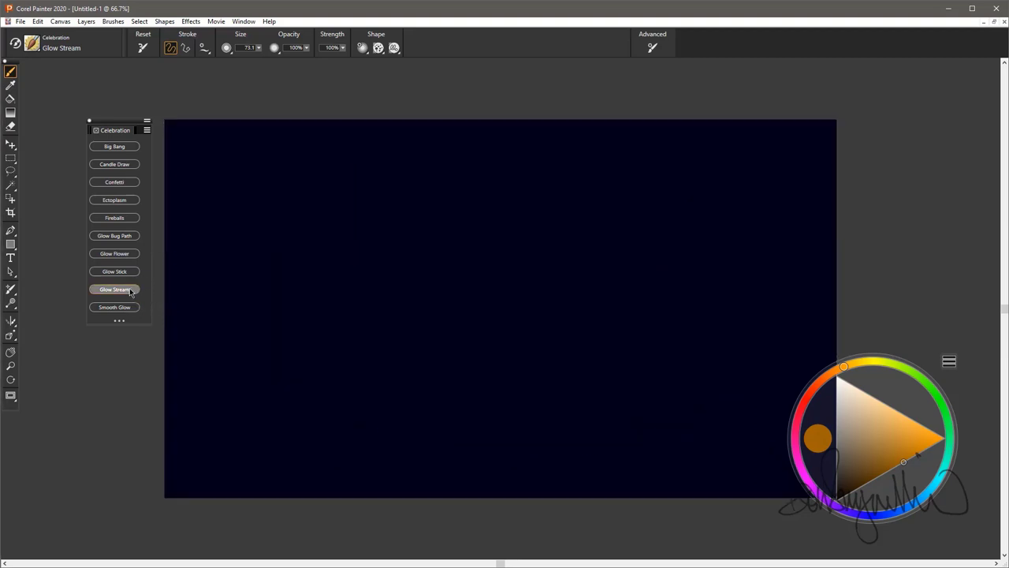
pyautogui.click(129, 308)
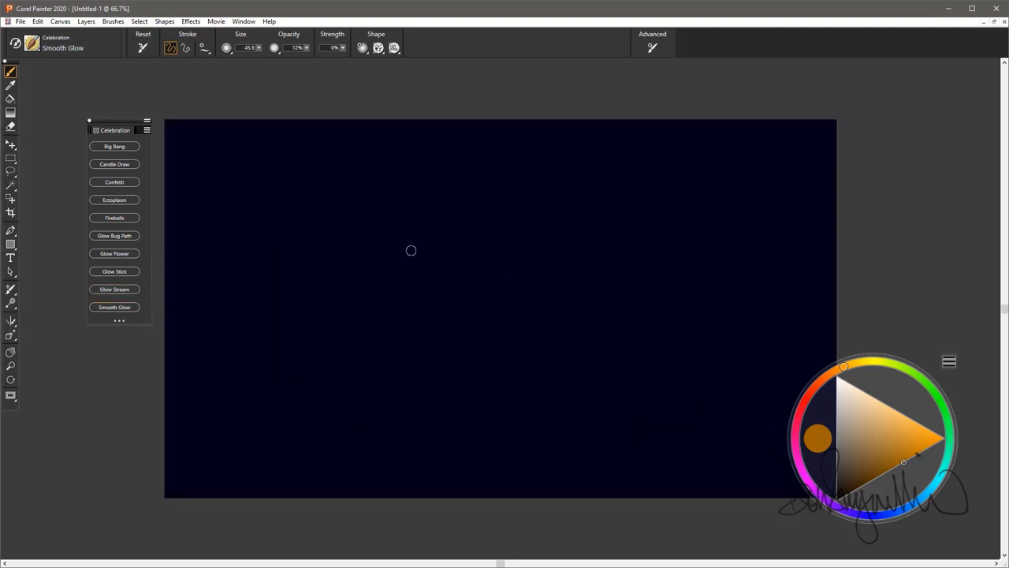
pyautogui.moveTo(369, 206)
pyautogui.mouseDown()
pyautogui.moveTo(329, 311)
pyautogui.moveTo(403, 231)
pyautogui.moveTo(495, 438)
pyautogui.mouseUp()
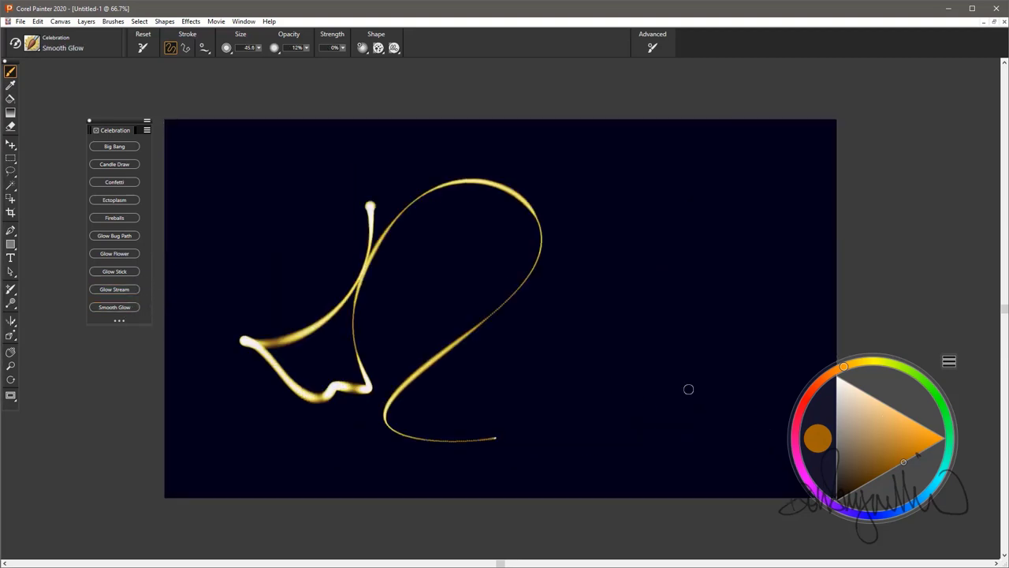
# - Paint large red-orange Smooth Glow loops and squiggles over and around the golden line
pyautogui.click(827, 384)
pyautogui.moveTo(670, 221)
pyautogui.mouseDown()
pyautogui.moveTo(486, 381)
pyautogui.moveTo(722, 319)
pyautogui.moveTo(527, 413)
pyautogui.moveTo(510, 350)
pyautogui.mouseUp()
pyautogui.moveTo(341, 213)
pyautogui.mouseDown()
pyautogui.moveTo(252, 335)
pyautogui.moveTo(365, 336)
pyautogui.mouseUp()
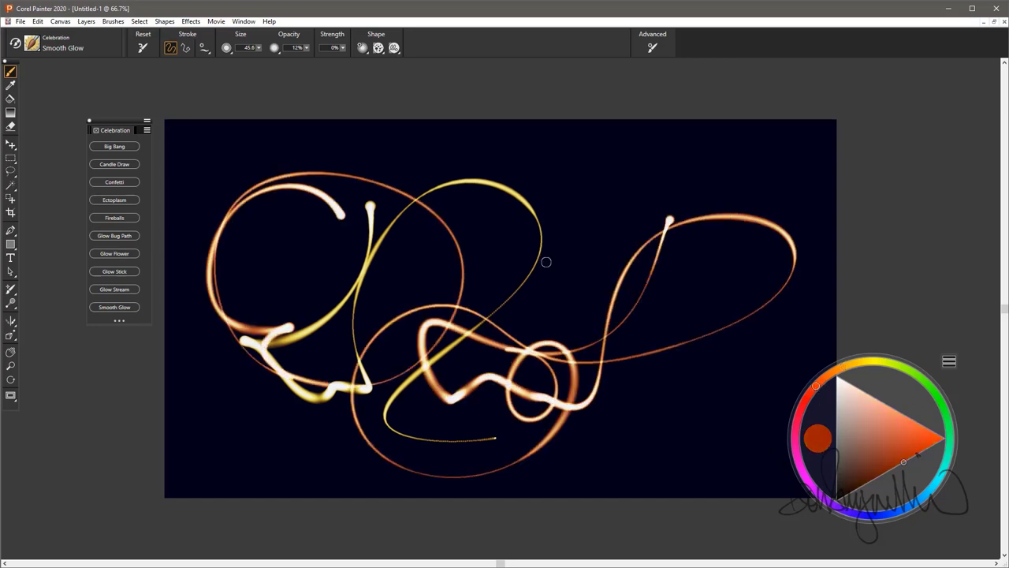
pyautogui.moveTo(546, 262)
pyautogui.mouseDown()
pyautogui.moveTo(402, 290)
pyautogui.moveTo(311, 418)
pyautogui.mouseUp()
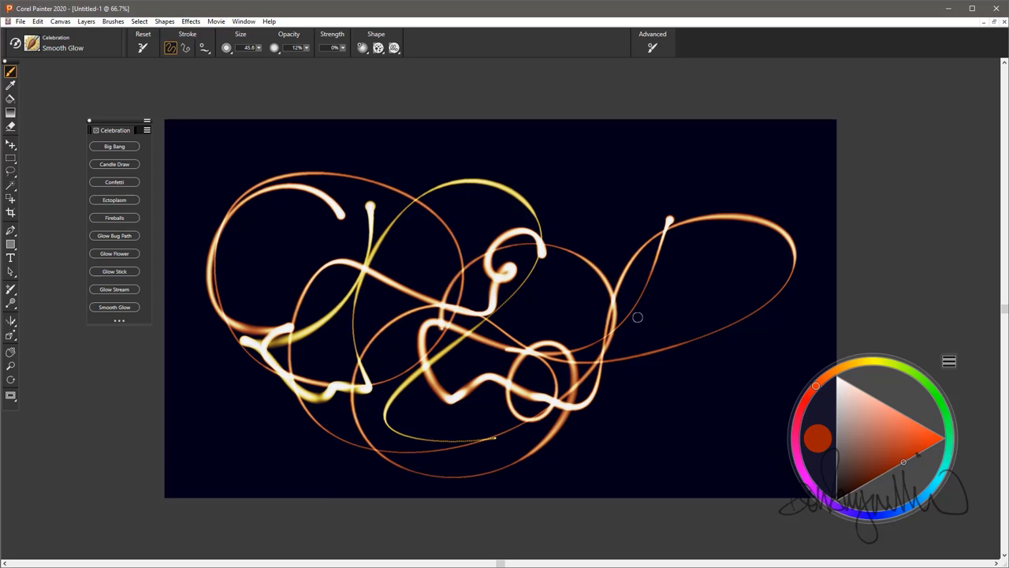
# - Clear the canvas and paint thin red-orange Smooth Glow loops and curves across it at a brush size of 15.3
pyautogui.moveTo(712, 171)
pyautogui.mouseDown()
pyautogui.moveTo(517, 172)
pyautogui.moveTo(369, 335)
pyautogui.moveTo(552, 248)
pyautogui.mouseUp()
pyautogui.hotkey('ctrl', 'a')
pyautogui.press('Delete')
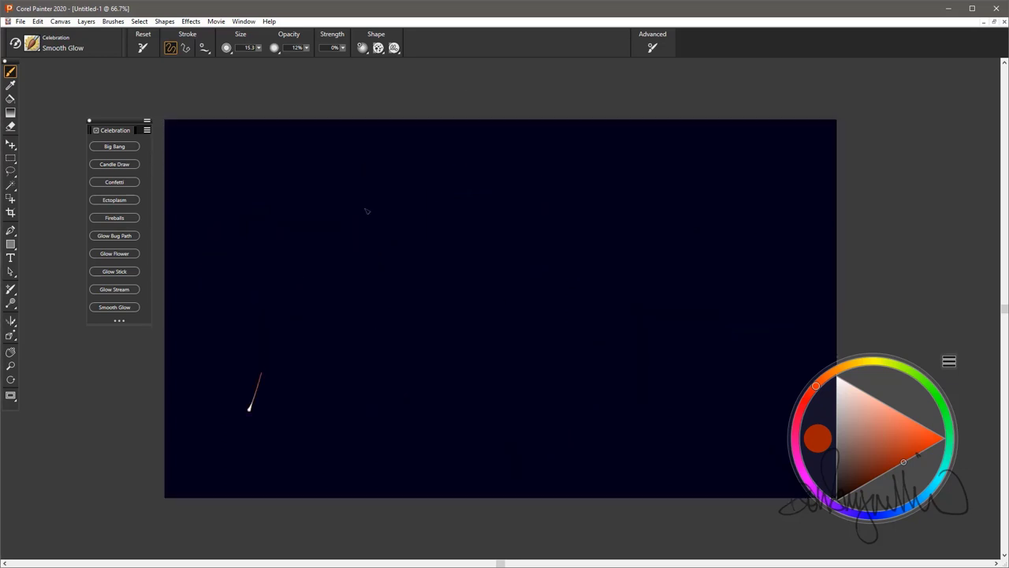
pyautogui.moveTo(367, 211)
pyautogui.mouseDown()
pyautogui.moveTo(340, 364)
pyautogui.moveTo(444, 366)
pyautogui.mouseUp()
pyautogui.moveTo(687, 391); pyautogui.dragTo(632, 321)
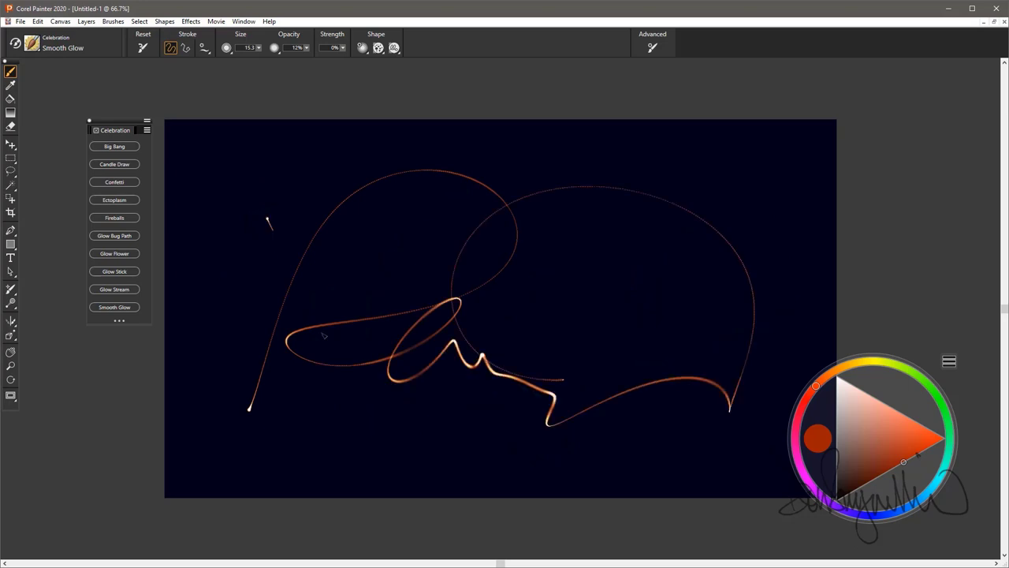
pyautogui.moveTo(323, 335)
pyautogui.mouseDown()
pyautogui.moveTo(426, 237)
pyautogui.moveTo(569, 198)
pyautogui.mouseUp()
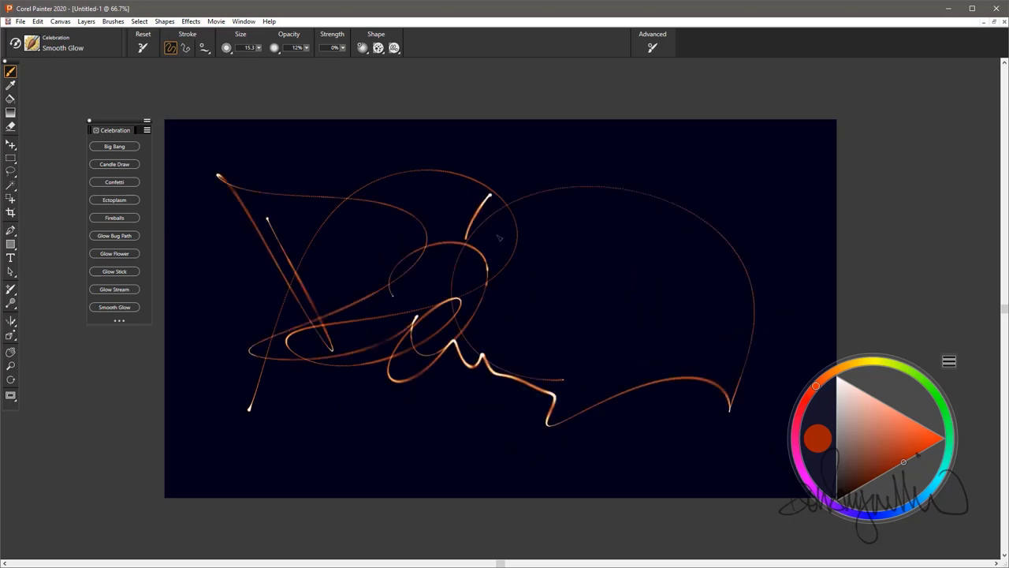
# - Overlay more thin orange Smooth Glow curves across the canvas, plus purple loops and squiggles among them
pyautogui.moveTo(499, 236)
pyautogui.mouseDown()
pyautogui.moveTo(370, 459)
pyautogui.moveTo(698, 339)
pyautogui.moveTo(745, 228)
pyautogui.moveTo(571, 214)
pyautogui.moveTo(236, 291)
pyautogui.mouseUp()
pyautogui.moveTo(701, 275)
pyautogui.mouseDown()
pyautogui.moveTo(595, 315)
pyautogui.moveTo(308, 308)
pyautogui.mouseUp()
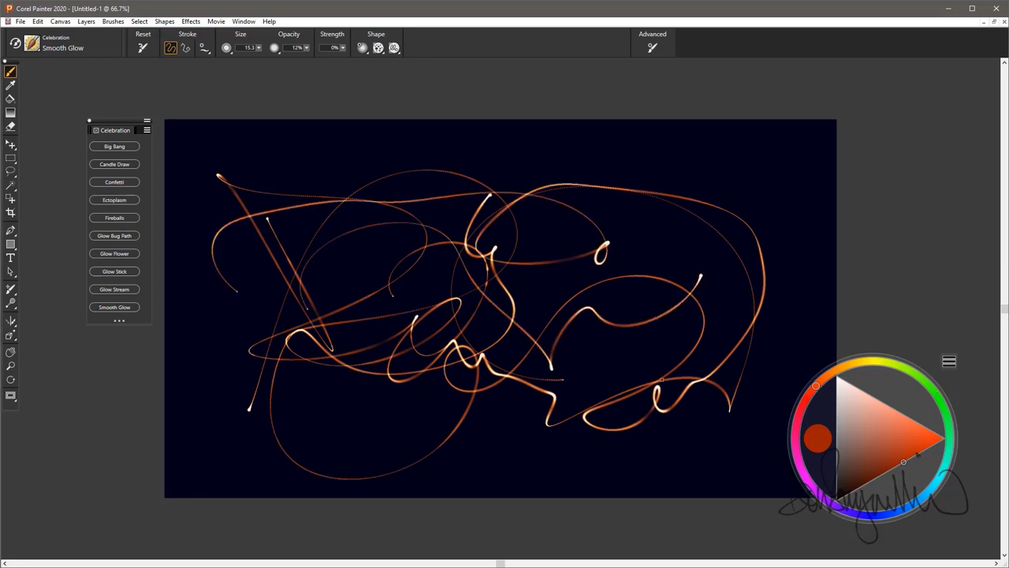
pyautogui.moveTo(749, 377)
pyautogui.mouseDown()
pyautogui.moveTo(571, 389)
pyautogui.moveTo(716, 375)
pyautogui.moveTo(403, 365)
pyautogui.moveTo(389, 407)
pyautogui.mouseUp()
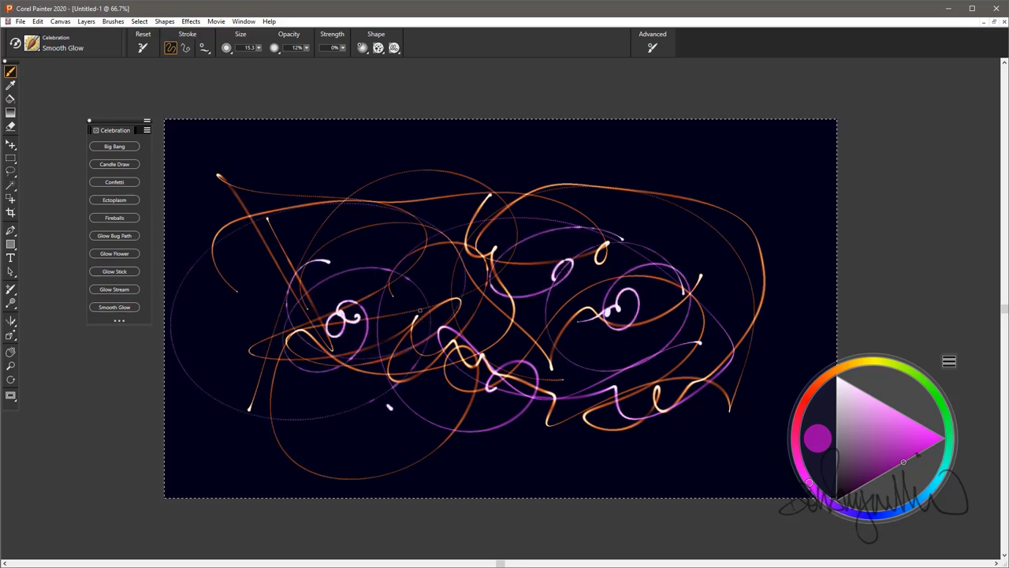
# - Clear the canvas and paint thick golden-orange loops and arcs with the Candle Path brush
pyautogui.hotkey('ctrl', 'a')
pyautogui.press('BackSpace')
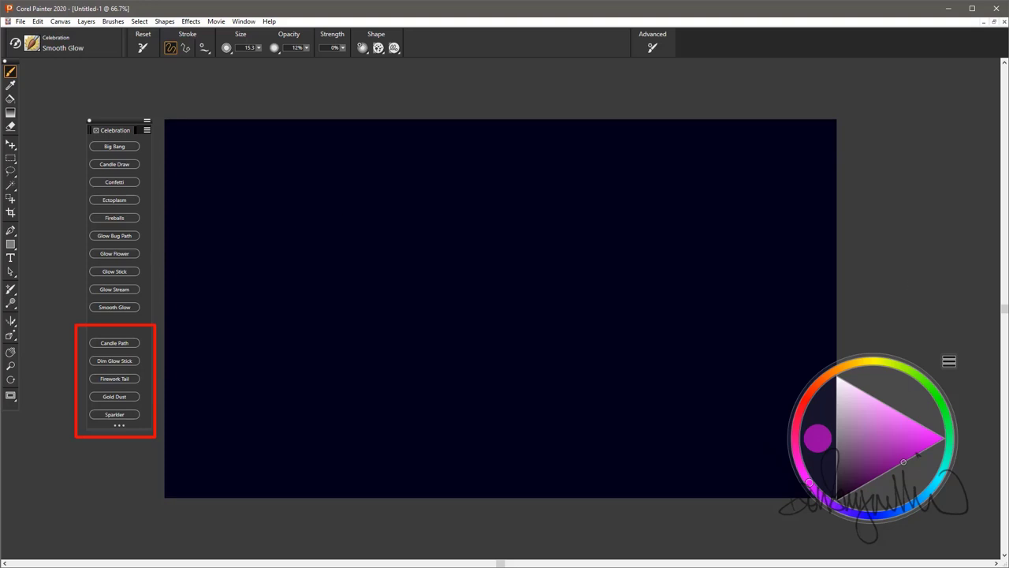
pyautogui.click(114, 343)
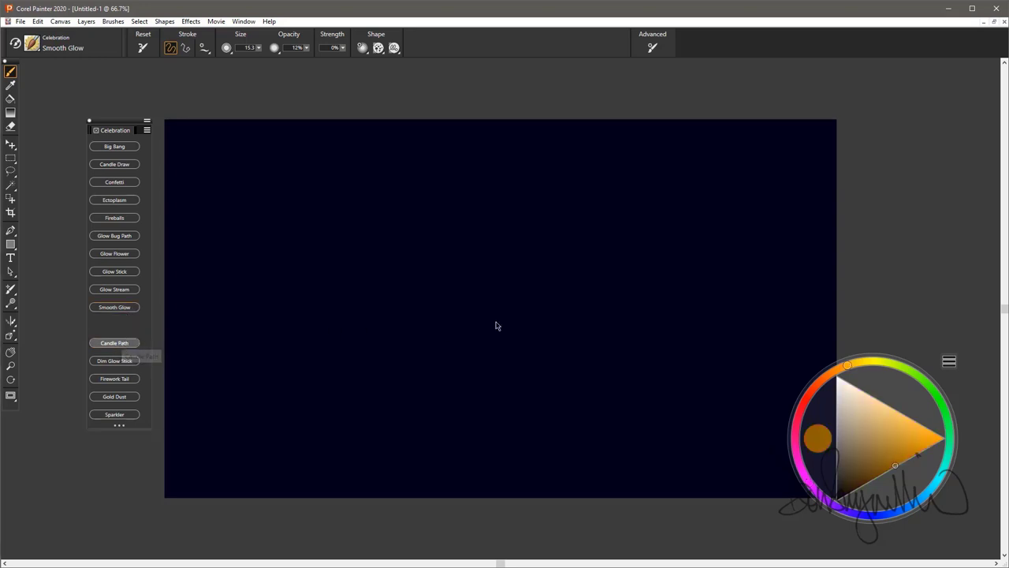
pyautogui.moveTo(237, 399)
pyautogui.mouseDown()
pyautogui.moveTo(400, 181)
pyautogui.moveTo(339, 354)
pyautogui.moveTo(488, 421)
pyautogui.moveTo(438, 267)
pyautogui.mouseUp()
pyautogui.moveTo(505, 374)
pyautogui.mouseDown()
pyautogui.moveTo(599, 352)
pyautogui.moveTo(678, 405)
pyautogui.moveTo(678, 230)
pyautogui.moveTo(666, 219)
pyautogui.moveTo(417, 201)
pyautogui.moveTo(315, 347)
pyautogui.moveTo(503, 431)
pyautogui.moveTo(701, 426)
pyautogui.moveTo(517, 199)
pyautogui.mouseUp()
# - Paint red and darker red Candle Path curves over the golden loops
pyautogui.click(805, 402)
pyautogui.moveTo(802, 319); pyautogui.dragTo(471, 378)
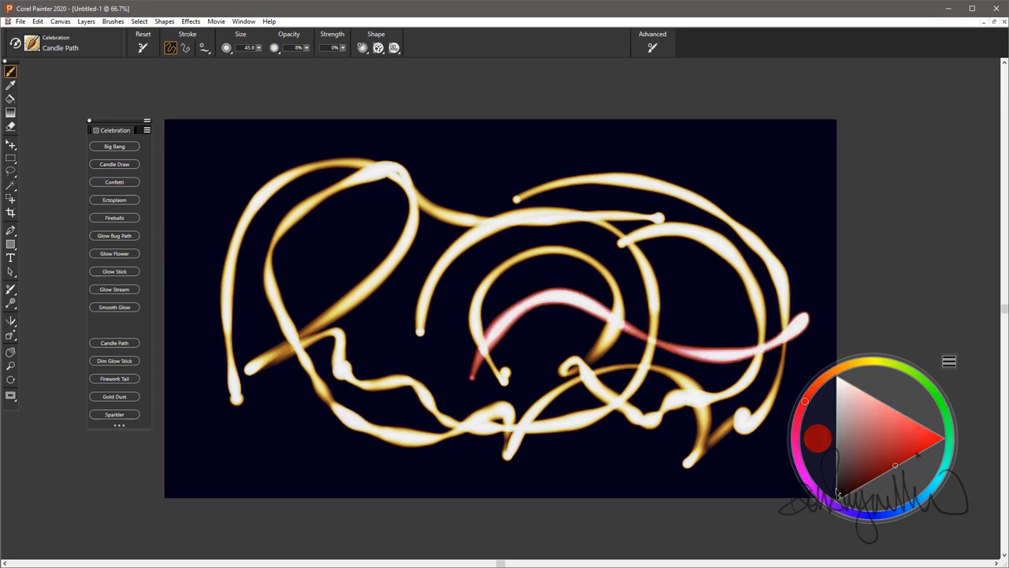
pyautogui.moveTo(673, 377)
pyautogui.mouseDown()
pyautogui.moveTo(361, 315)
pyautogui.moveTo(490, 383)
pyautogui.mouseUp()
pyautogui.moveTo(515, 359)
pyautogui.mouseDown()
pyautogui.moveTo(335, 196)
pyautogui.moveTo(330, 322)
pyautogui.mouseUp()
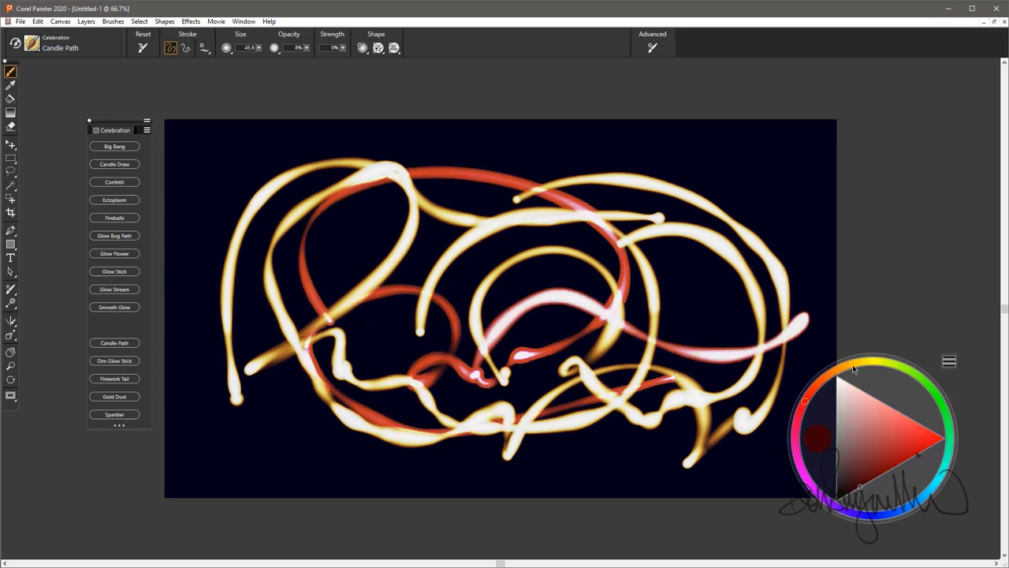
# - Add yellow and orange Candle Path curves in dark shades over the existing strokes
pyautogui.click(858, 363)
pyautogui.moveTo(688, 335)
pyautogui.mouseDown()
pyautogui.moveTo(607, 241)
pyautogui.moveTo(478, 288)
pyautogui.mouseUp()
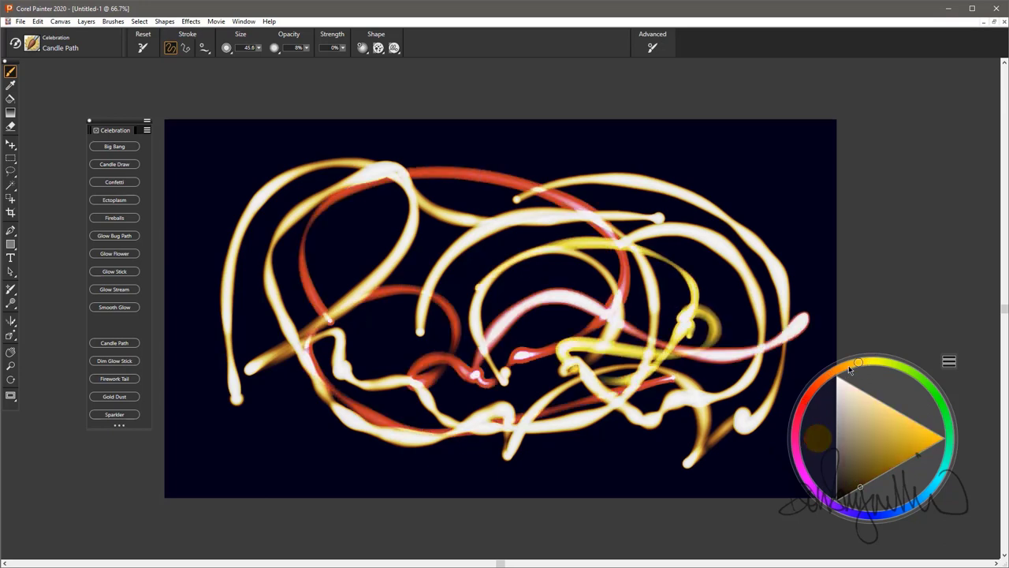
pyautogui.click(846, 365)
pyautogui.moveTo(722, 271)
pyautogui.mouseDown()
pyautogui.moveTo(387, 320)
pyautogui.moveTo(503, 286)
pyautogui.mouseUp()
# - Clear the canvas and paint looping Candle Path lines across it in dark orange
pyautogui.hotkey('ctrl', 'a')
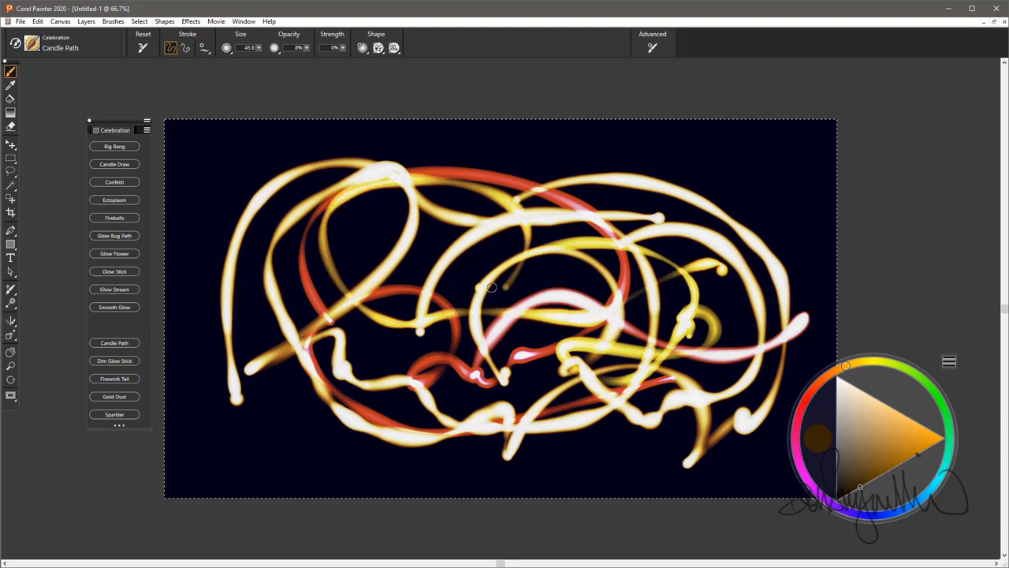
pyautogui.press('Delete')
pyautogui.moveTo(260, 411)
pyautogui.mouseDown()
pyautogui.moveTo(579, 246)
pyautogui.moveTo(613, 421)
pyautogui.moveTo(738, 440)
pyautogui.mouseUp()
# - Clear the canvas and paint rows of dark yellow Dim Glow Stick strokes, using a smaller brush for the row between the first two
pyautogui.hotkey('ctrl', 'a')
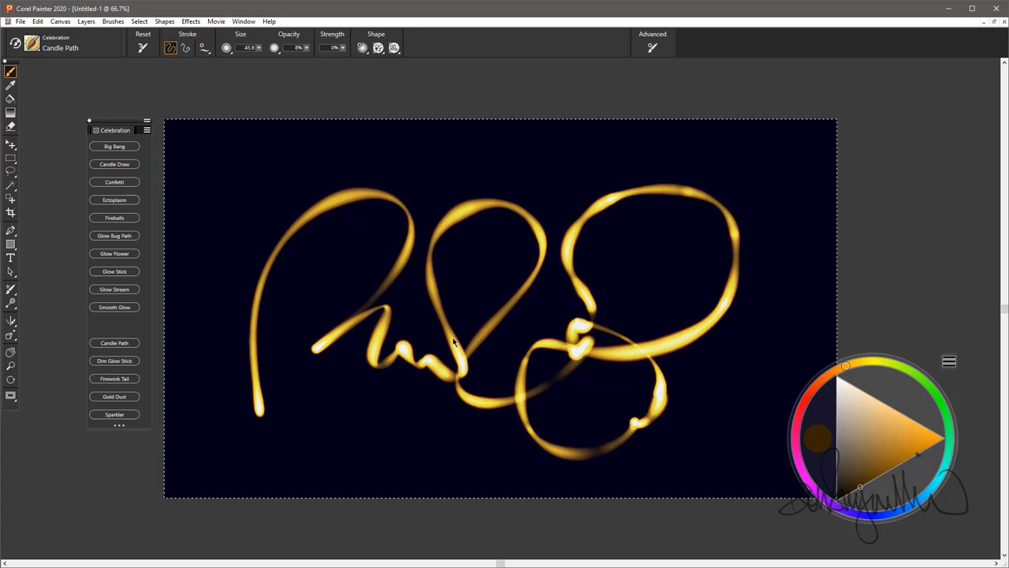
pyautogui.press('BackSpace')
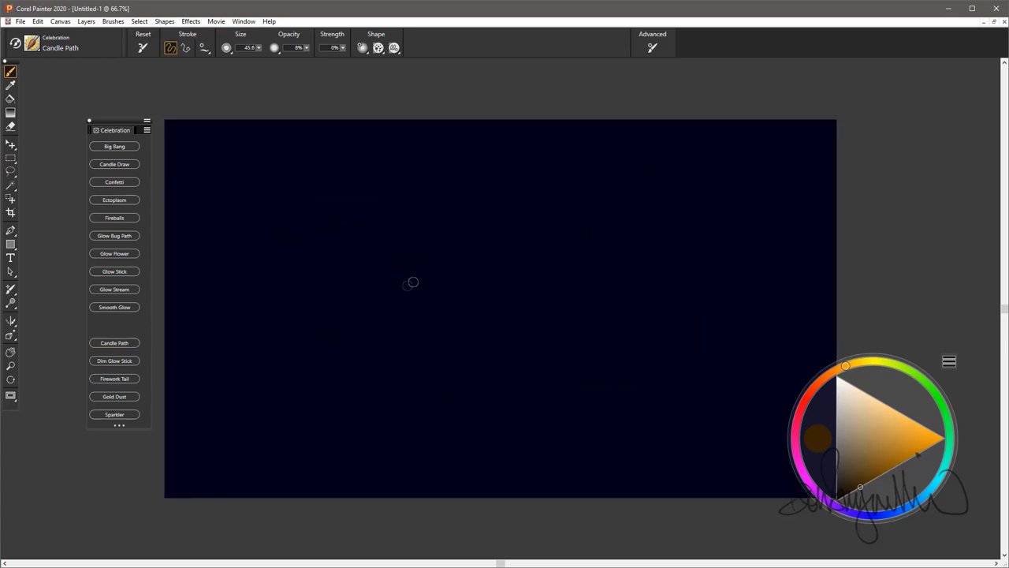
pyautogui.click(123, 362)
pyautogui.click(884, 363)
pyautogui.moveTo(220, 317)
pyautogui.mouseDown()
pyautogui.moveTo(583, 315)
pyautogui.moveTo(762, 259)
pyautogui.moveTo(272, 262)
pyautogui.mouseUp()
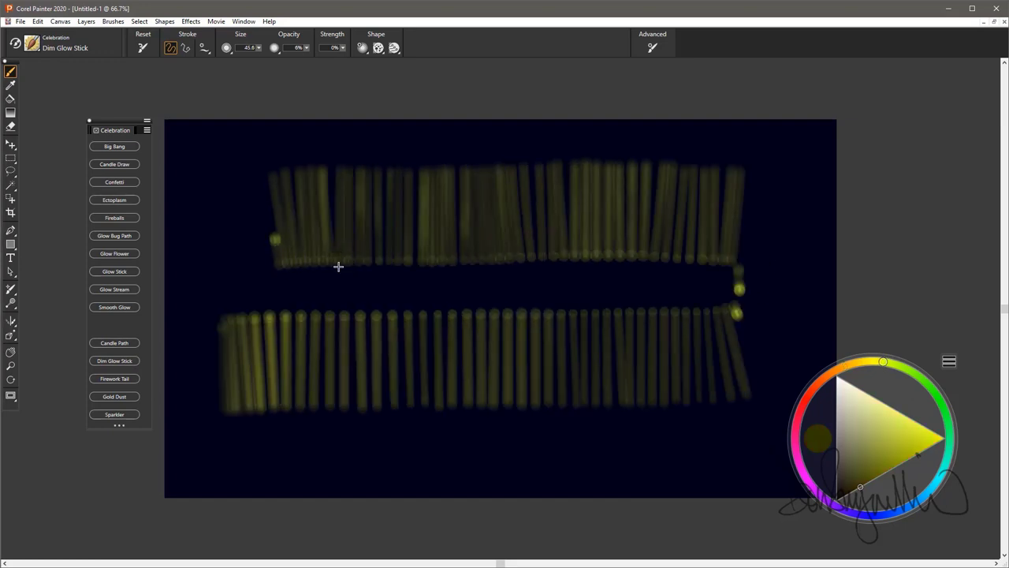
pyautogui.moveTo(336, 275); pyautogui.dragTo(342, 290)
pyautogui.moveTo(255, 291)
pyautogui.mouseDown()
pyautogui.moveTo(732, 281)
pyautogui.moveTo(737, 272)
pyautogui.mouseUp()
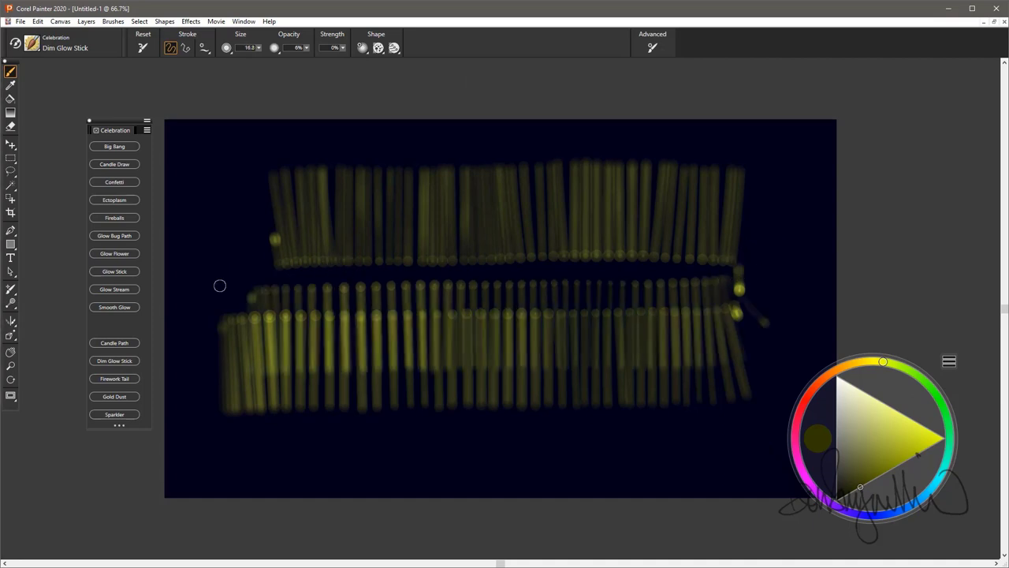
# - Enlarge the Dim Glow Stick brush and paint a yellow row along the canvas's lower edge
pyautogui.press(']')
pyautogui.press(']')
pyautogui.press(']')
pyautogui.press(']')
pyautogui.press(']')
pyautogui.press(']')
pyautogui.press(']')
pyautogui.moveTo(311, 449)
pyautogui.mouseDown()
pyautogui.moveTo(741, 414)
pyautogui.moveTo(375, 385)
pyautogui.moveTo(272, 225)
pyautogui.moveTo(583, 253)
pyautogui.moveTo(694, 332)
pyautogui.moveTo(560, 347)
pyautogui.mouseUp()
# - Reduce the Dim Glow Stick brush size to 30 and add strokes in dark orange
pyautogui.press('[')
pyautogui.press('[')
pyautogui.press('[')
pyautogui.press('[')
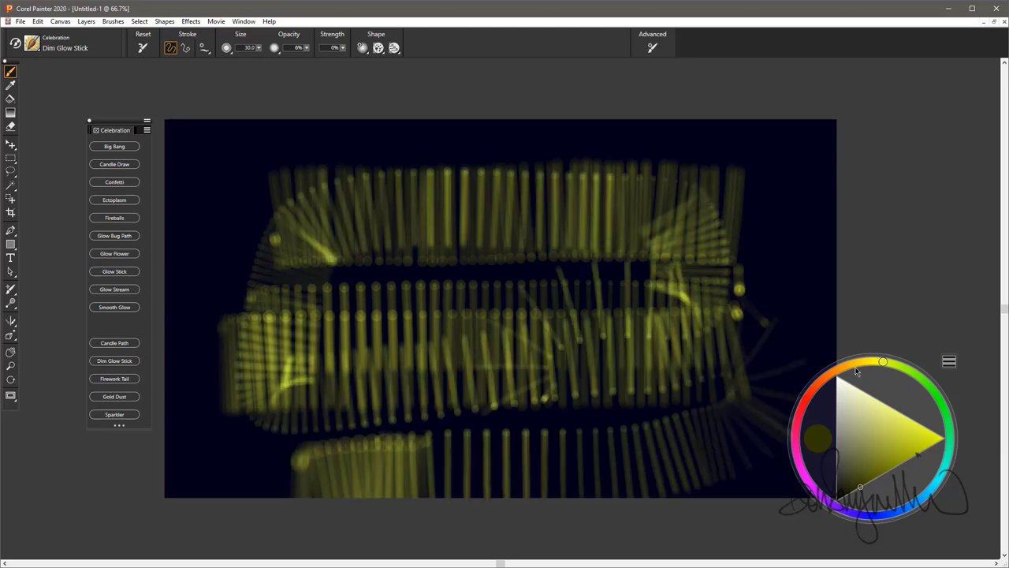
pyautogui.click(845, 366)
pyautogui.moveTo(662, 284)
pyautogui.mouseDown()
pyautogui.moveTo(592, 229)
pyautogui.moveTo(244, 370)
pyautogui.moveTo(473, 228)
pyautogui.moveTo(534, 296)
pyautogui.mouseUp()
# - Clear the canvas and paint two large overlapping radial bursts in dark orange with Dim Glow Stick
pyautogui.hotkey('ctrl', 'a')
pyautogui.press('Delete')
pyautogui.moveTo(632, 239)
pyautogui.mouseDown()
pyautogui.moveTo(487, 258)
pyautogui.moveTo(387, 401)
pyautogui.moveTo(417, 339)
pyautogui.moveTo(404, 346)
pyautogui.mouseUp()
pyautogui.moveTo(582, 298)
pyautogui.mouseDown()
pyautogui.moveTo(603, 228)
pyautogui.moveTo(514, 319)
pyautogui.moveTo(671, 273)
pyautogui.moveTo(591, 190)
pyautogui.moveTo(544, 410)
pyautogui.moveTo(470, 326)
pyautogui.moveTo(323, 221)
pyautogui.moveTo(488, 252)
pyautogui.moveTo(363, 276)
pyautogui.moveTo(415, 310)
pyautogui.mouseUp()
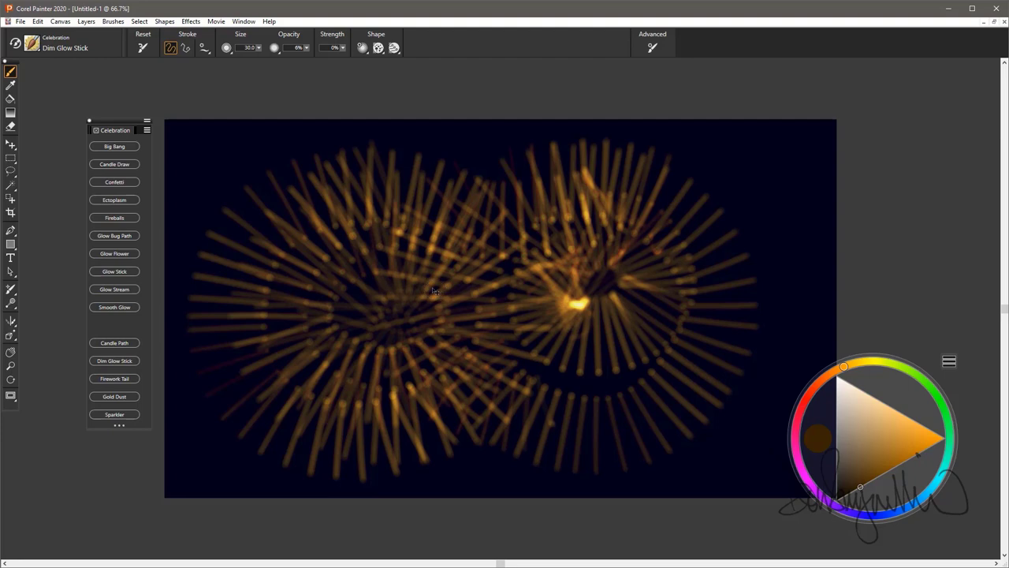
# - Clear the canvas and paint four yellow streaks with fading tails using the Firework Tail brush
pyautogui.hotkey('ctrl', 'a')
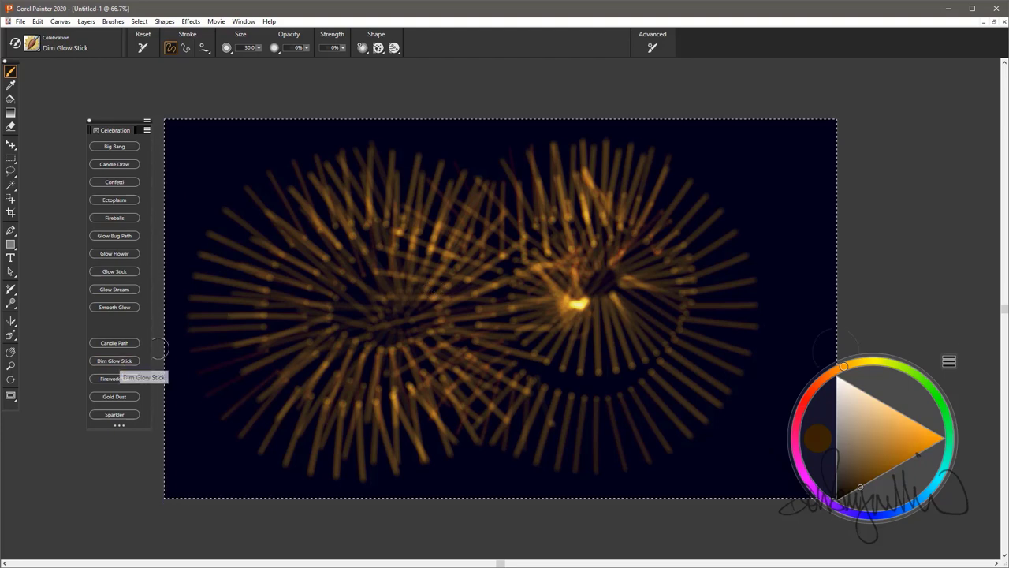
pyautogui.click(115, 379)
pyautogui.press('Delete')
pyautogui.moveTo(563, 202); pyautogui.dragTo(386, 380)
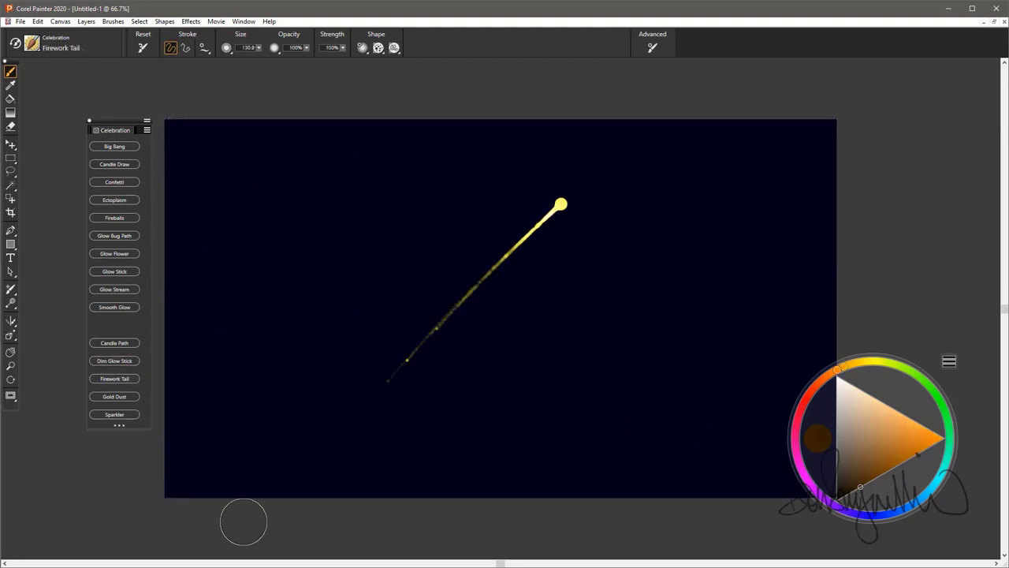
pyautogui.moveTo(718, 205); pyautogui.dragTo(451, 389)
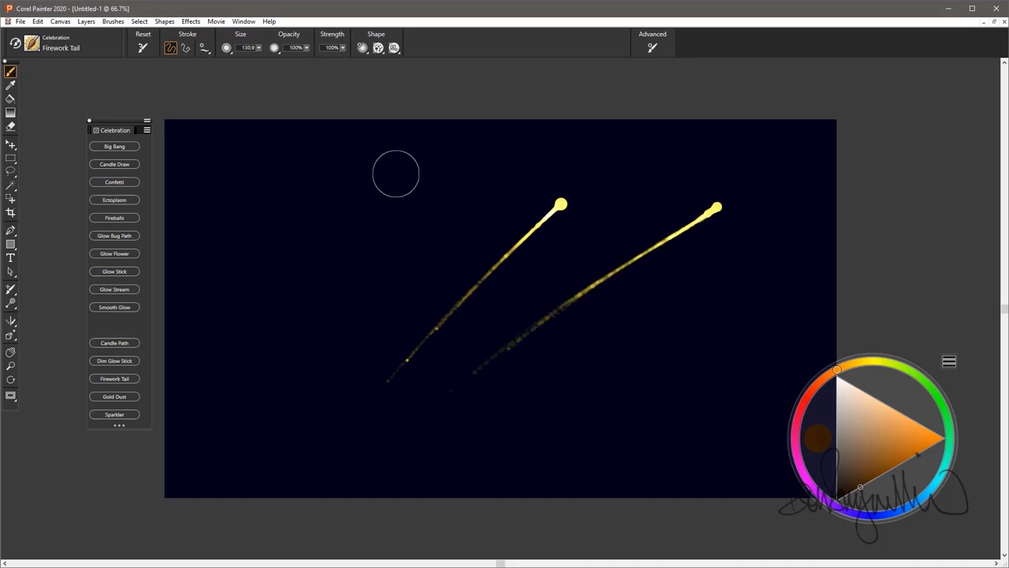
pyautogui.moveTo(404, 163); pyautogui.dragTo(304, 298)
pyautogui.moveTo(480, 218); pyautogui.dragTo(305, 478)
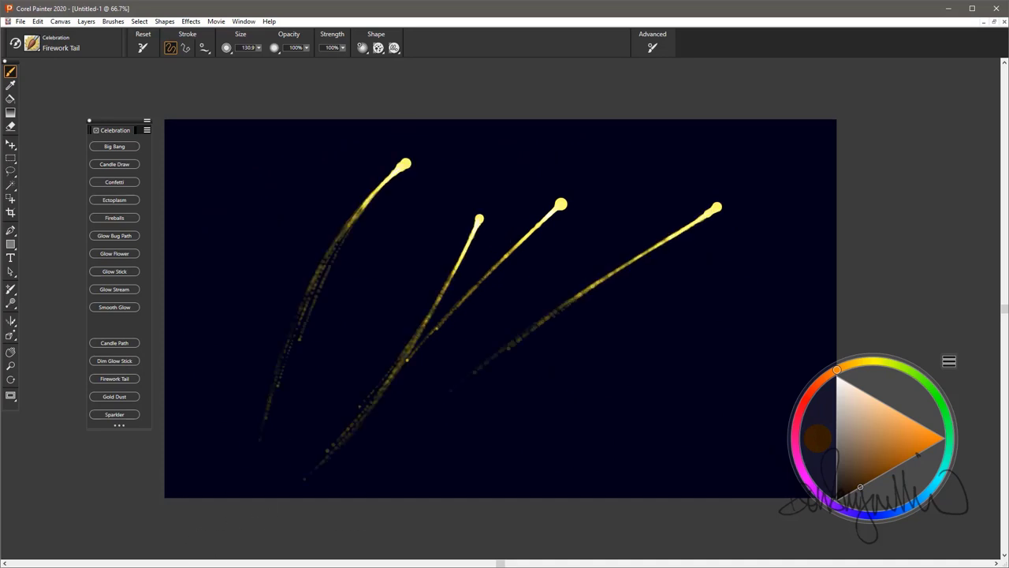
# - Add four more yellow Firework Tail streaks between and beside the existing ones
pyautogui.moveTo(623, 331); pyautogui.dragTo(623, 481)
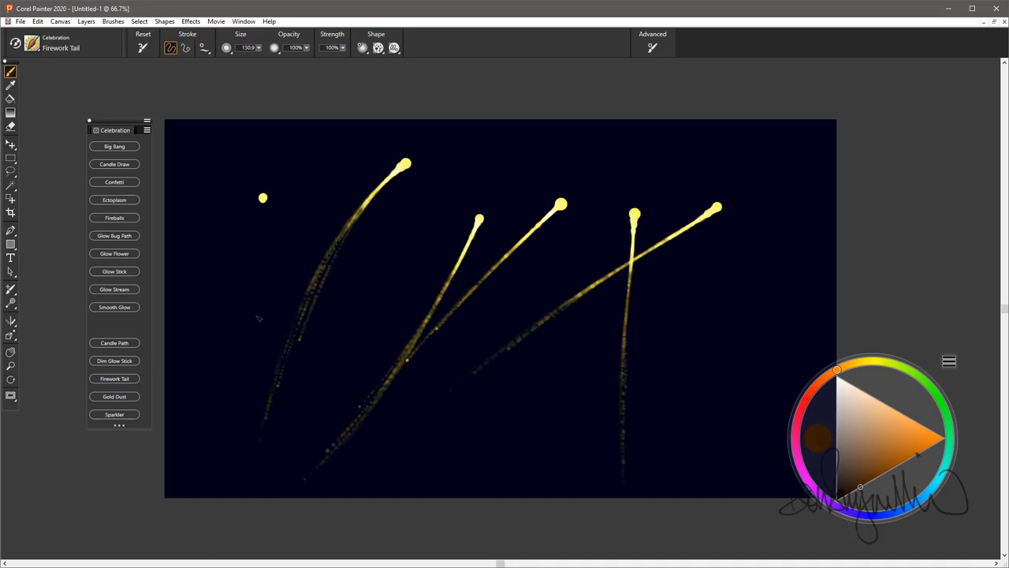
pyautogui.moveTo(256, 318); pyautogui.dragTo(241, 418)
pyautogui.moveTo(762, 255); pyautogui.dragTo(564, 469)
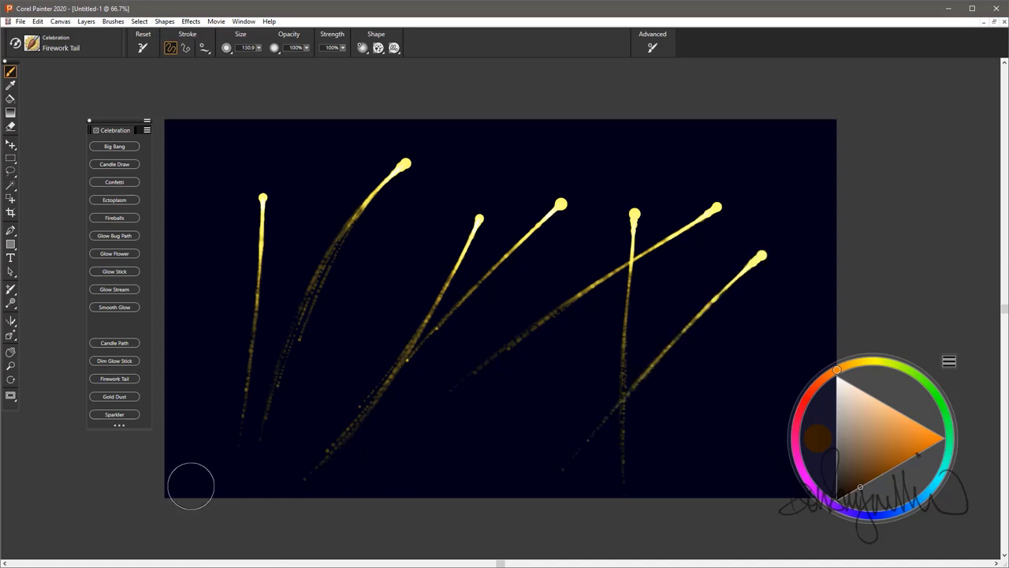
pyautogui.moveTo(584, 248); pyautogui.dragTo(514, 384)
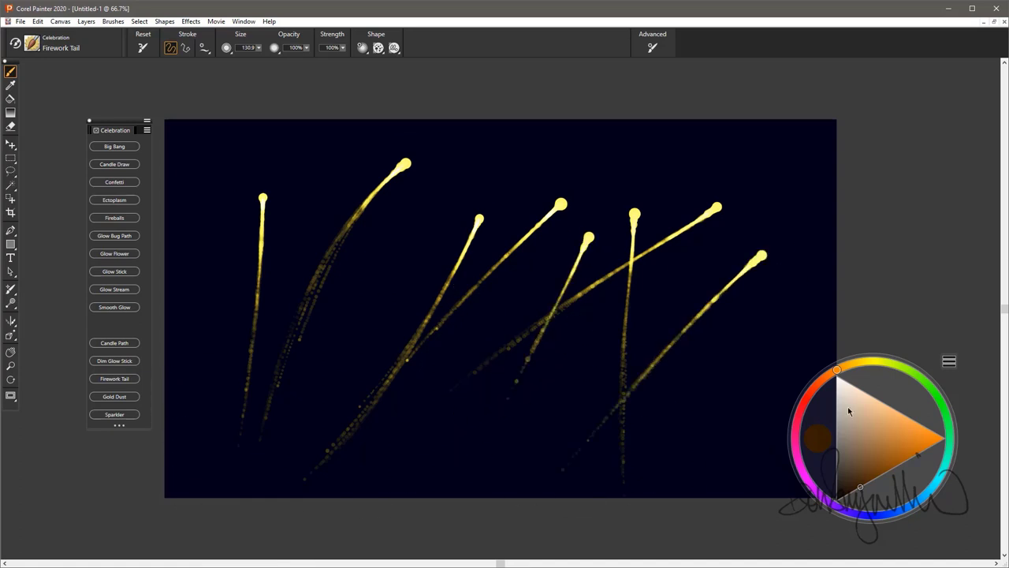
# - Switch the colour to dark red, then a brighter red, and paint Firework Tail streaks on the canvas's right half
pyautogui.moveTo(838, 377); pyautogui.dragTo(806, 399)
pyautogui.moveTo(740, 332); pyautogui.dragTo(704, 406)
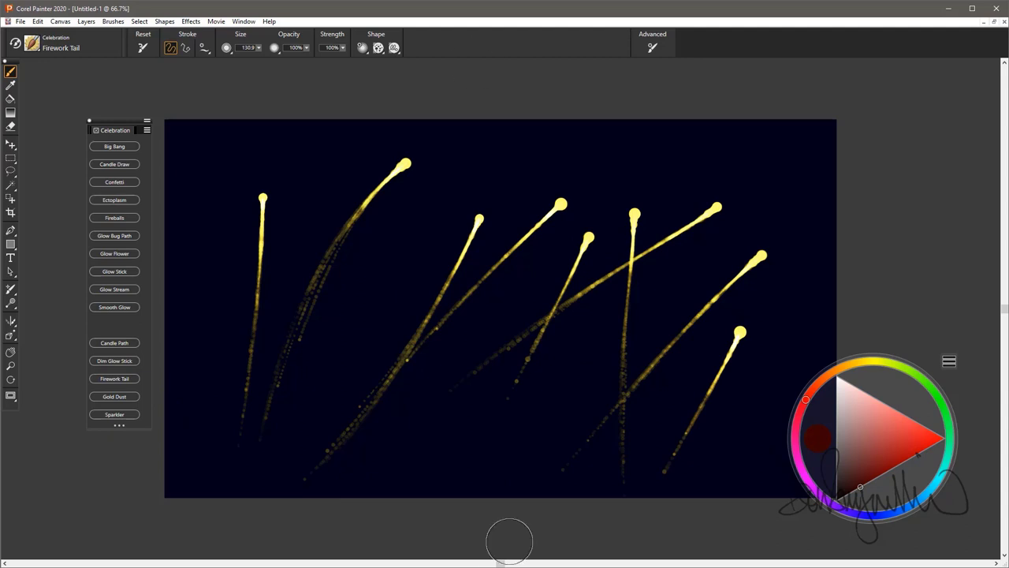
pyautogui.moveTo(743, 293); pyautogui.dragTo(316, 538)
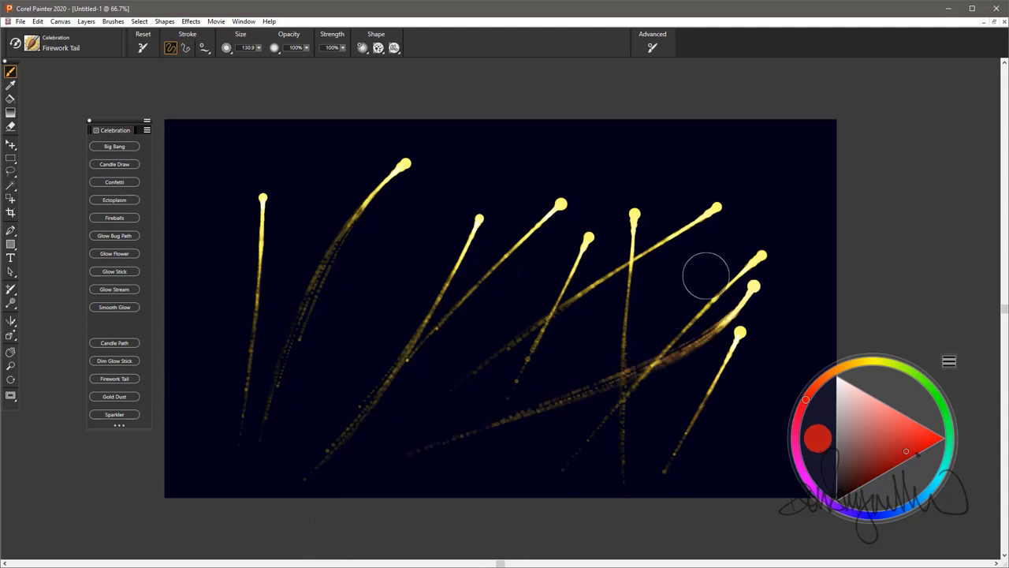
pyautogui.moveTo(706, 276); pyautogui.dragTo(222, 521)
pyautogui.moveTo(648, 314); pyautogui.dragTo(231, 530)
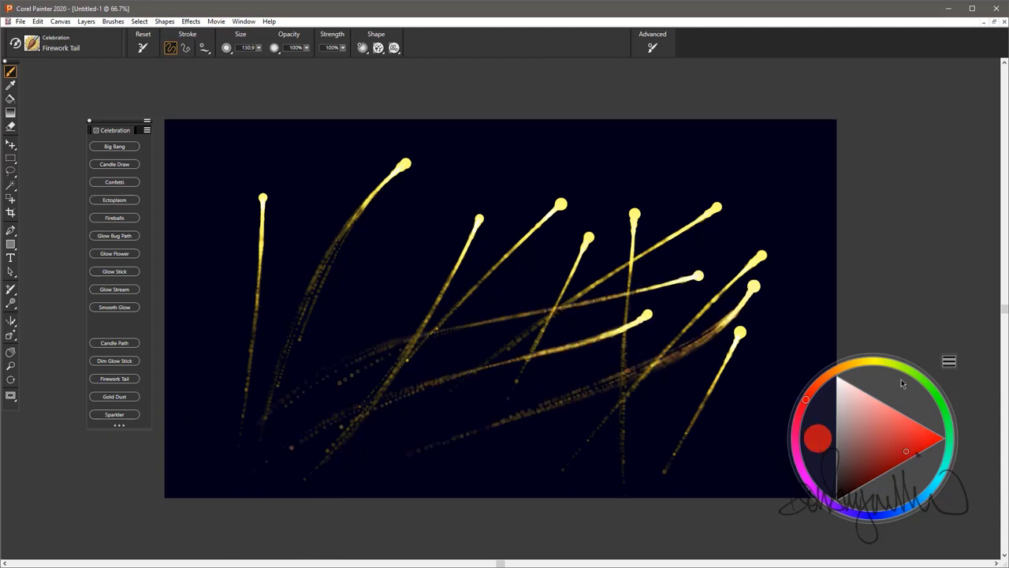
# - Paint Firework Tail streaks in green, plus long winding bands over the whole canvas
pyautogui.moveTo(321, 354)
pyautogui.mouseDown()
pyautogui.moveTo(396, 300)
pyautogui.moveTo(461, 224)
pyautogui.mouseUp()
pyautogui.moveTo(701, 343); pyautogui.dragTo(340, 422)
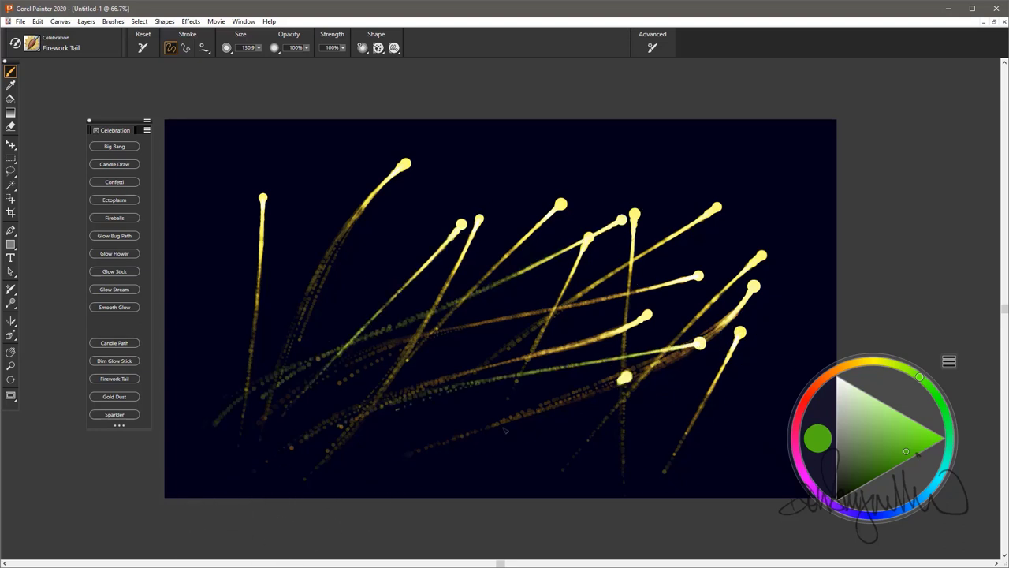
pyautogui.moveTo(504, 430); pyautogui.dragTo(458, 402)
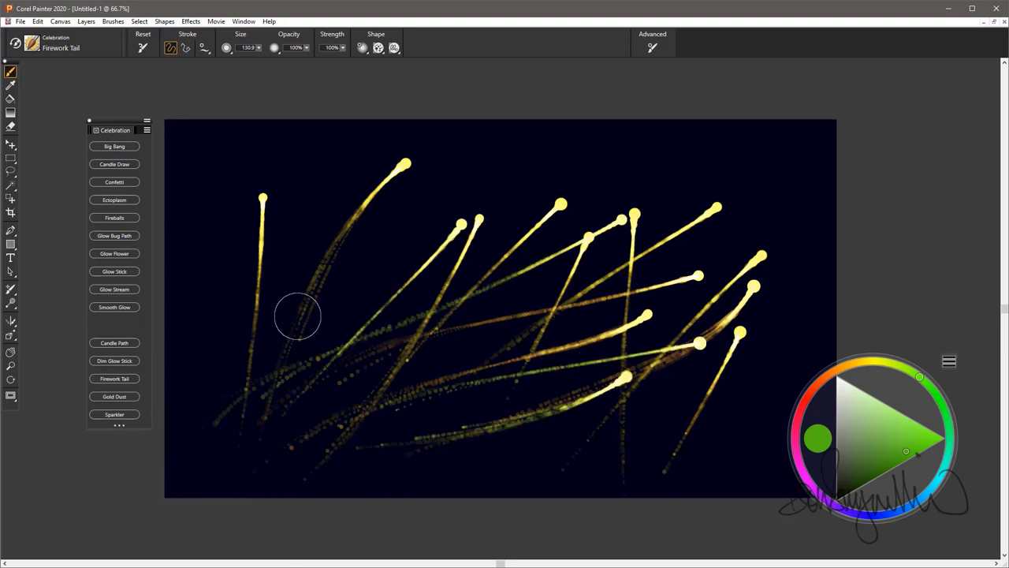
pyautogui.moveTo(786, 202)
pyautogui.mouseDown()
pyautogui.moveTo(654, 207)
pyautogui.moveTo(430, 170)
pyautogui.moveTo(264, 260)
pyautogui.moveTo(359, 225)
pyautogui.mouseUp()
pyautogui.moveTo(436, 191)
pyautogui.mouseDown()
pyautogui.moveTo(544, 207)
pyautogui.moveTo(686, 303)
pyautogui.moveTo(797, 197)
pyautogui.moveTo(345, 185)
pyautogui.moveTo(225, 315)
pyautogui.moveTo(374, 347)
pyautogui.moveTo(536, 347)
pyautogui.moveTo(615, 304)
pyautogui.mouseUp()
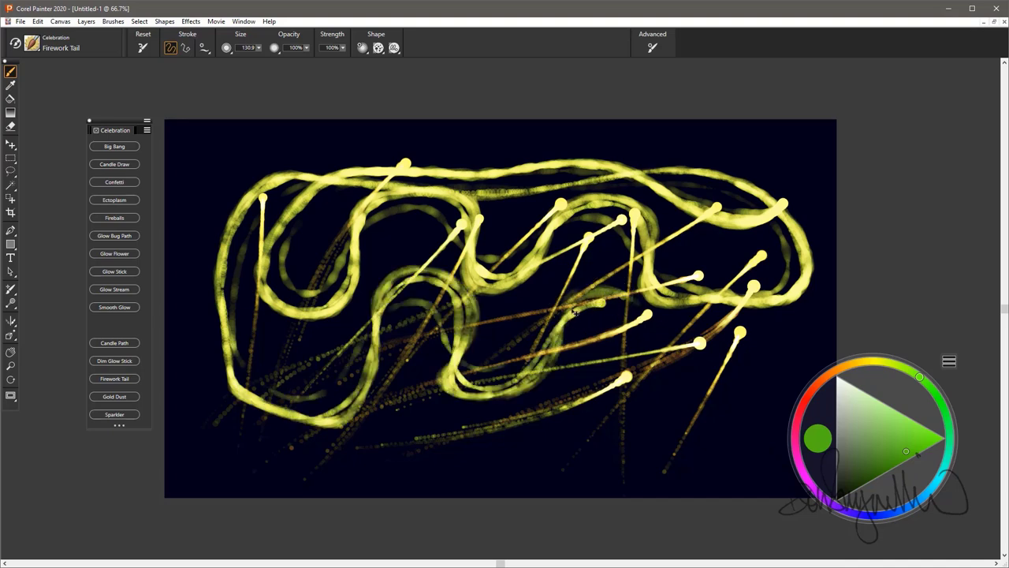
# - Clear the canvas, drop the selection and paint a fan of green Firework Tail streaks
pyautogui.hotkey('ctrl', 'a')
pyautogui.press('Delete')
pyautogui.hotkey('ctrl', 'd')
pyautogui.moveTo(584, 182); pyautogui.dragTo(584, 182)
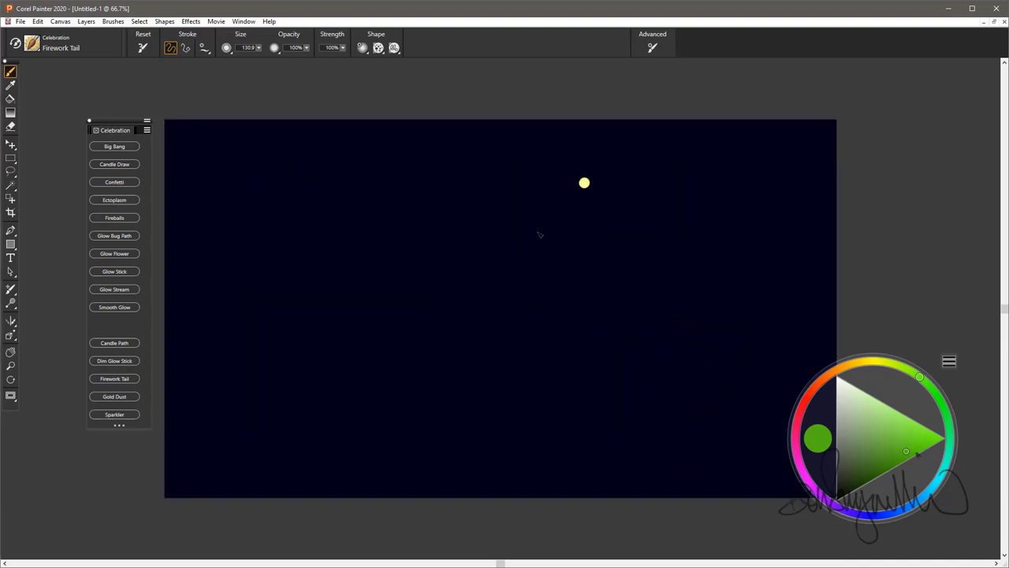
pyautogui.moveTo(540, 234)
pyautogui.mouseDown()
pyautogui.moveTo(296, 544)
pyautogui.moveTo(235, 490)
pyautogui.mouseUp()
pyautogui.moveTo(386, 179); pyautogui.dragTo(329, 475)
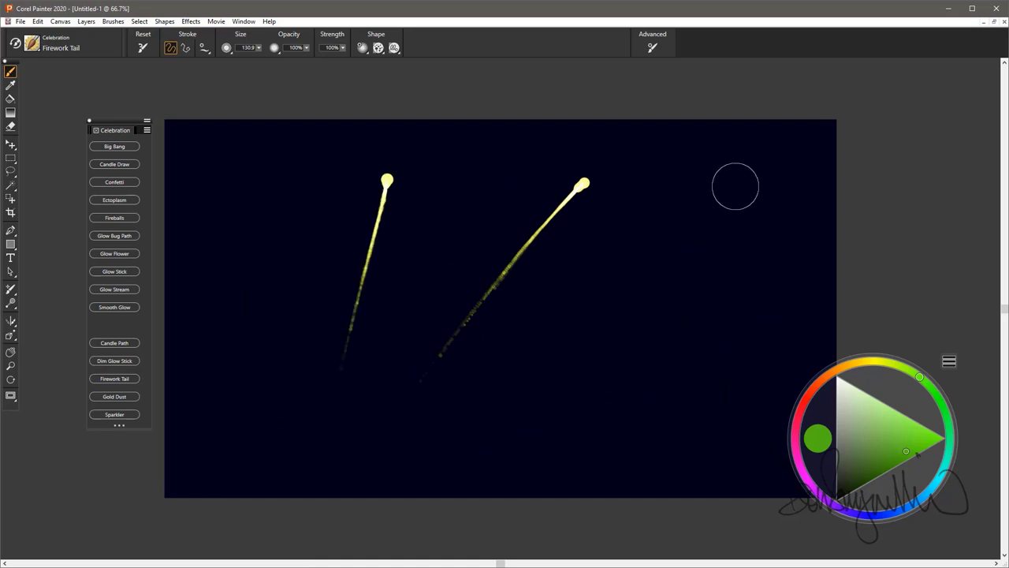
pyautogui.moveTo(735, 186); pyautogui.dragTo(307, 551)
pyautogui.moveTo(458, 168)
pyautogui.mouseDown()
pyautogui.moveTo(408, 294)
pyautogui.moveTo(237, 544)
pyautogui.mouseUp()
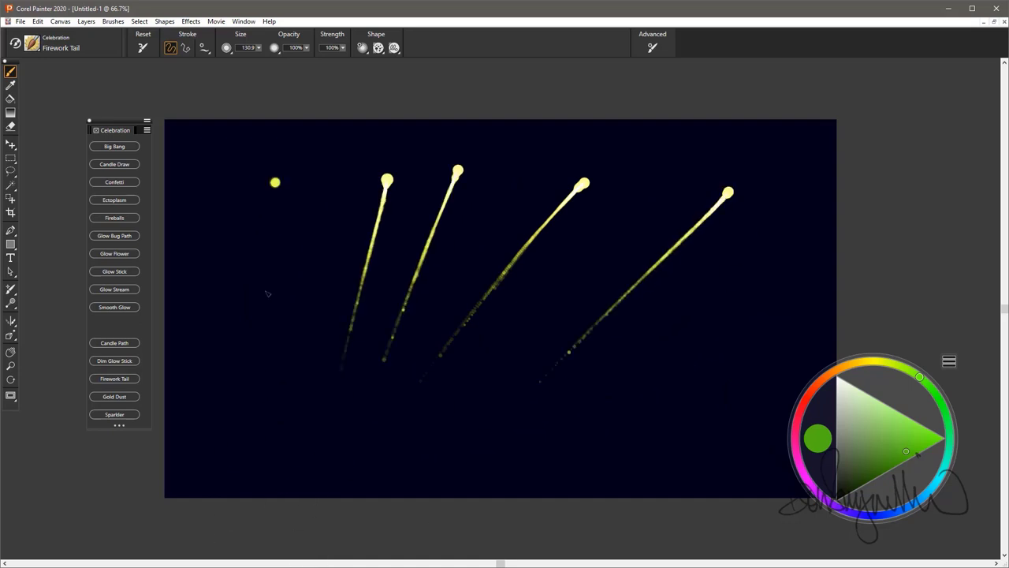
pyautogui.moveTo(267, 293); pyautogui.dragTo(256, 394)
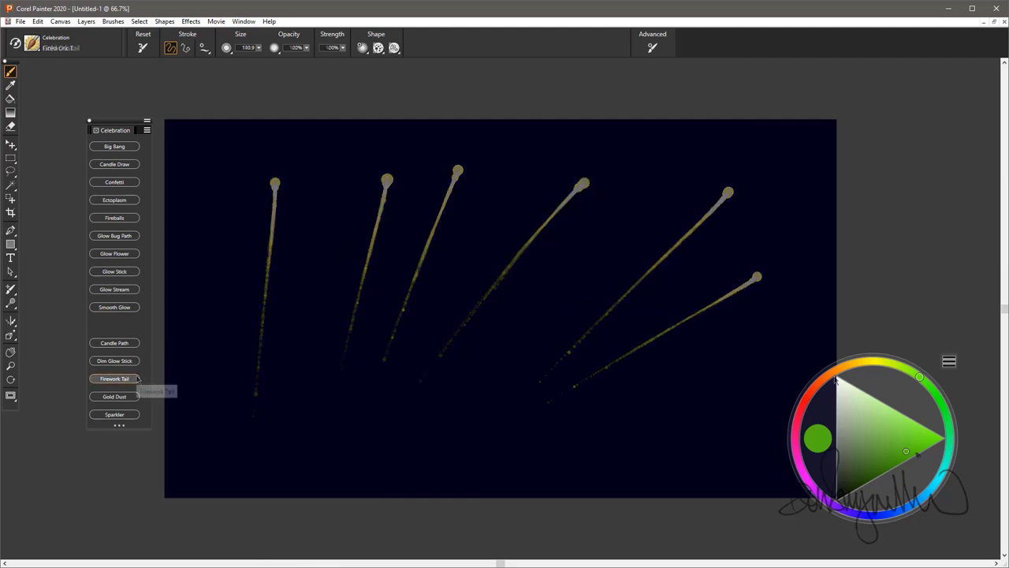
# - Paint a wavy orange band of particles across the middle of a cleared canvas with the Gold Dust brush
pyautogui.click(114, 396)
pyautogui.moveTo(670, 293)
pyautogui.mouseDown()
pyautogui.moveTo(581, 325)
pyautogui.moveTo(313, 348)
pyautogui.moveTo(416, 330)
pyautogui.moveTo(543, 334)
pyautogui.moveTo(656, 303)
pyautogui.mouseUp()
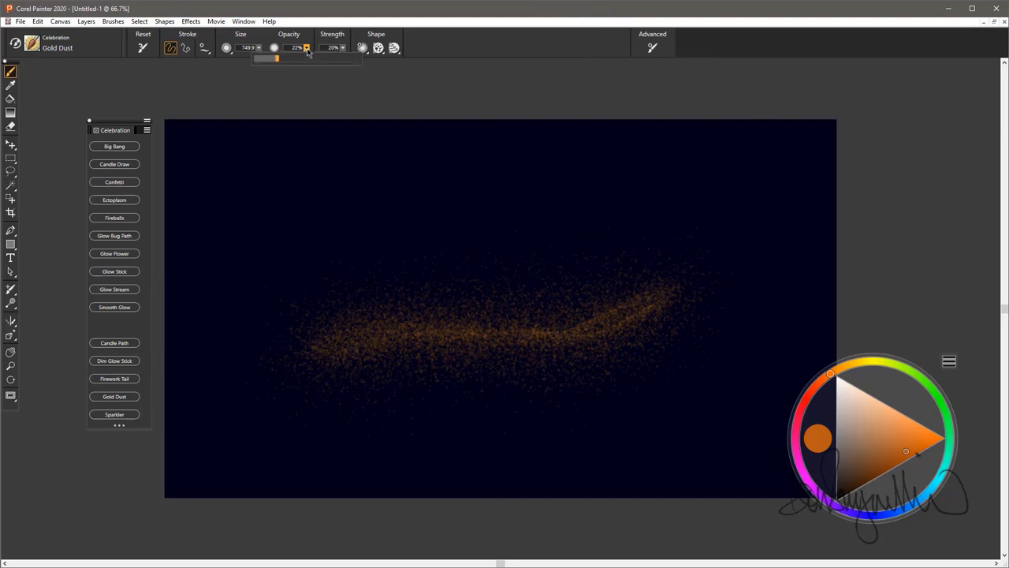
# - Raise the Gold Dust opacity to 63% and paint swirling orange particle bands across the canvas
pyautogui.moveTo(638, 252)
pyautogui.mouseDown()
pyautogui.moveTo(536, 276)
pyautogui.moveTo(351, 272)
pyautogui.moveTo(354, 280)
pyautogui.mouseUp()
pyautogui.moveTo(435, 243)
pyautogui.mouseDown()
pyautogui.moveTo(649, 279)
pyautogui.moveTo(659, 182)
pyautogui.moveTo(637, 289)
pyautogui.moveTo(507, 223)
pyautogui.mouseUp()
pyautogui.moveTo(371, 237)
pyautogui.mouseDown()
pyautogui.moveTo(413, 304)
pyautogui.moveTo(370, 327)
pyautogui.moveTo(496, 253)
pyautogui.mouseUp()
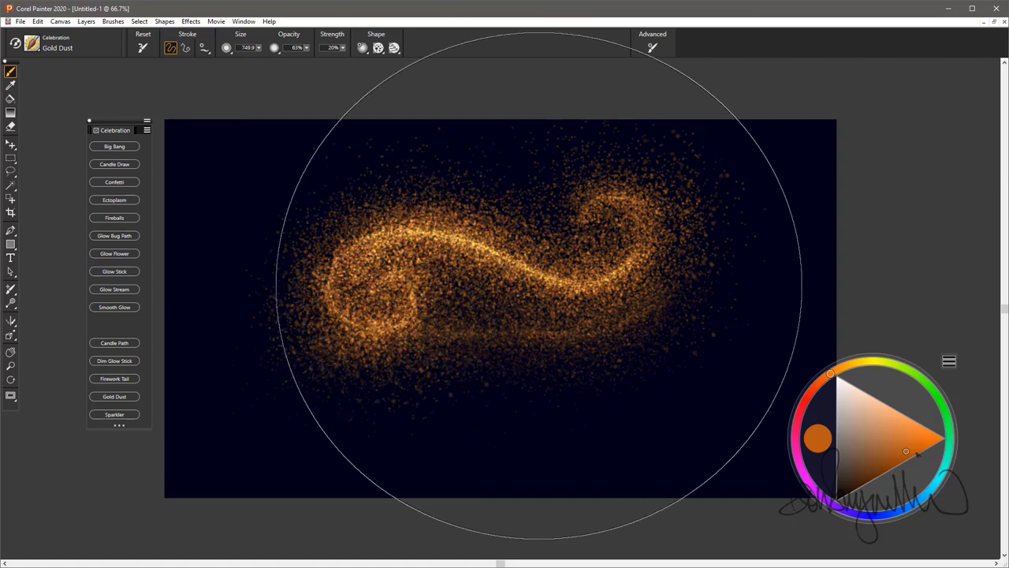
pyautogui.moveTo(690, 305)
pyautogui.mouseDown()
pyautogui.moveTo(538, 392)
pyautogui.moveTo(418, 344)
pyautogui.mouseUp()
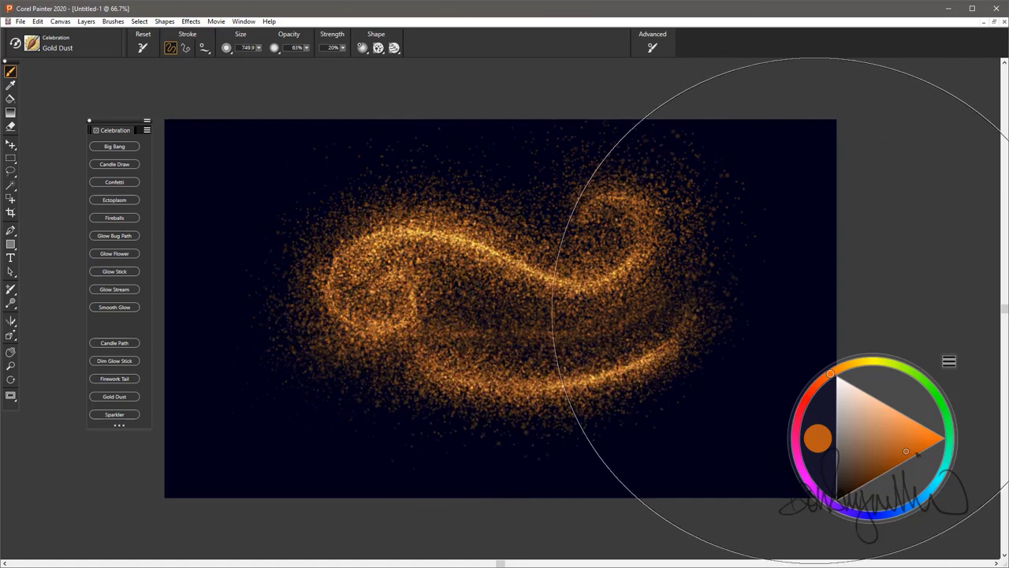
pyautogui.moveTo(770, 293)
pyautogui.mouseDown()
pyautogui.moveTo(751, 334)
pyautogui.moveTo(617, 374)
pyautogui.moveTo(490, 347)
pyautogui.moveTo(664, 307)
pyautogui.mouseUp()
# - Switch to golden yellow and paint large Gold Dust loops, plus thinner winding strokes around them at brush size 133.4
pyautogui.click(847, 365)
pyautogui.moveTo(561, 281)
pyautogui.mouseDown()
pyautogui.moveTo(250, 309)
pyautogui.moveTo(411, 313)
pyautogui.mouseUp()
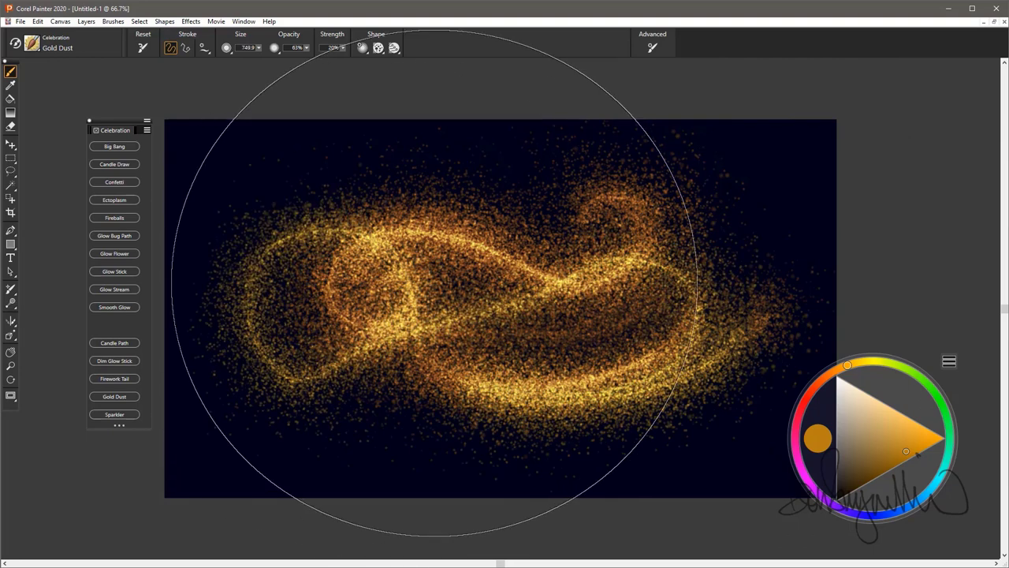
pyautogui.moveTo(575, 198)
pyautogui.mouseDown()
pyautogui.moveTo(582, 239)
pyautogui.moveTo(579, 222)
pyautogui.mouseUp()
pyautogui.moveTo(685, 196)
pyautogui.mouseDown()
pyautogui.moveTo(344, 168)
pyautogui.moveTo(422, 169)
pyautogui.moveTo(751, 345)
pyautogui.moveTo(302, 445)
pyautogui.moveTo(717, 453)
pyautogui.moveTo(481, 422)
pyautogui.moveTo(349, 384)
pyautogui.mouseUp()
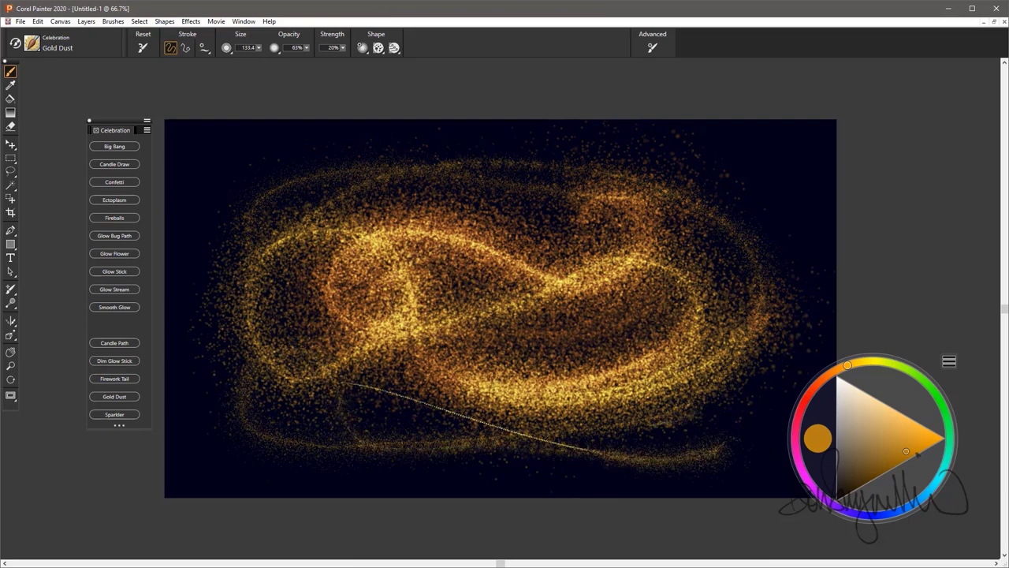
pyautogui.moveTo(667, 423); pyautogui.dragTo(264, 409)
# - Clear the canvas, drop the selection and paint thin, curving golden Gold Dust strokes across the middle
pyautogui.press('BackSpace')
pyautogui.hotkey('ctrl', 'd')
pyautogui.moveTo(722, 251)
pyautogui.mouseDown()
pyautogui.moveTo(611, 302)
pyautogui.moveTo(230, 417)
pyautogui.moveTo(719, 324)
pyautogui.moveTo(434, 308)
pyautogui.moveTo(295, 401)
pyautogui.moveTo(584, 373)
pyautogui.moveTo(719, 240)
pyautogui.moveTo(315, 308)
pyautogui.moveTo(306, 347)
pyautogui.mouseUp()
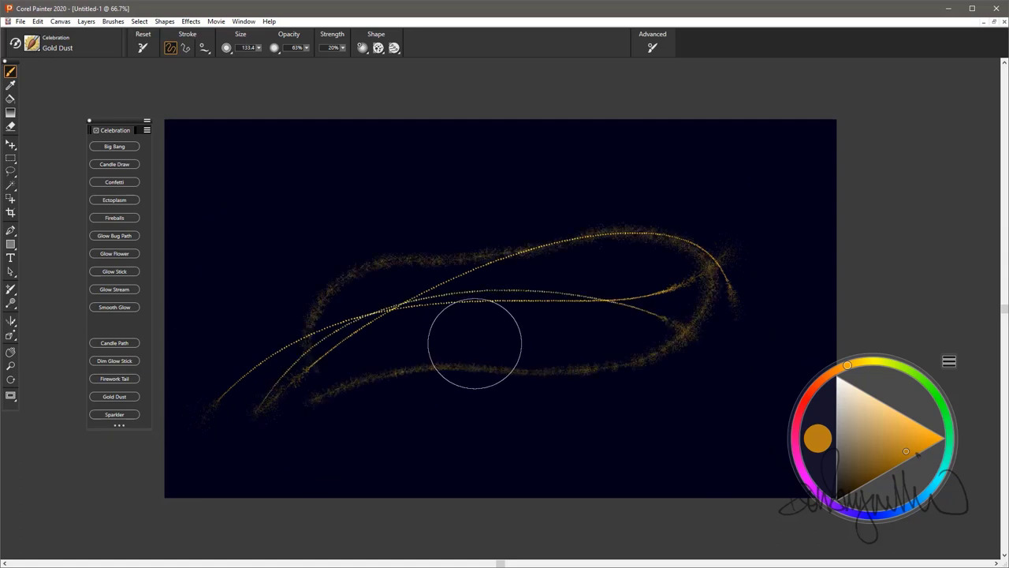
# - Clear the canvas and paint three separate streaks with the Firework Tail brush in dark orange
pyautogui.hotkey('ctrl', 'a')
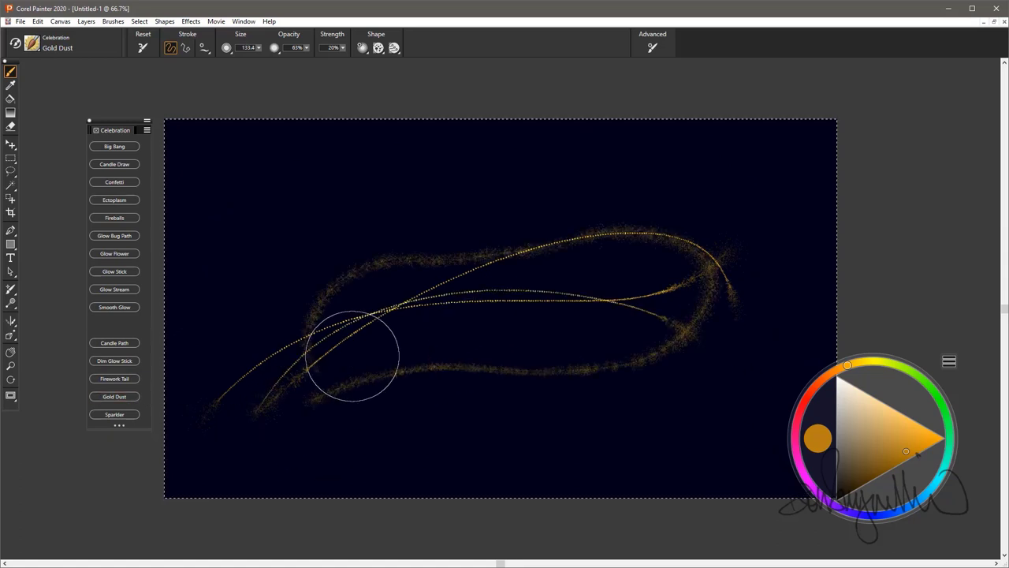
pyautogui.press('BackSpace')
pyautogui.hotkey('ctrl', 'd')
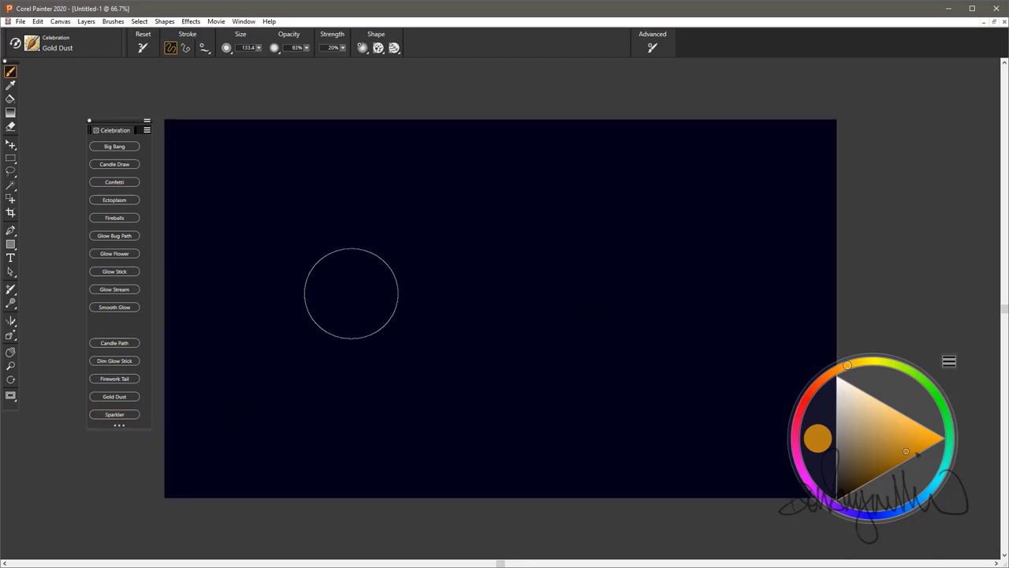
pyautogui.click(127, 379)
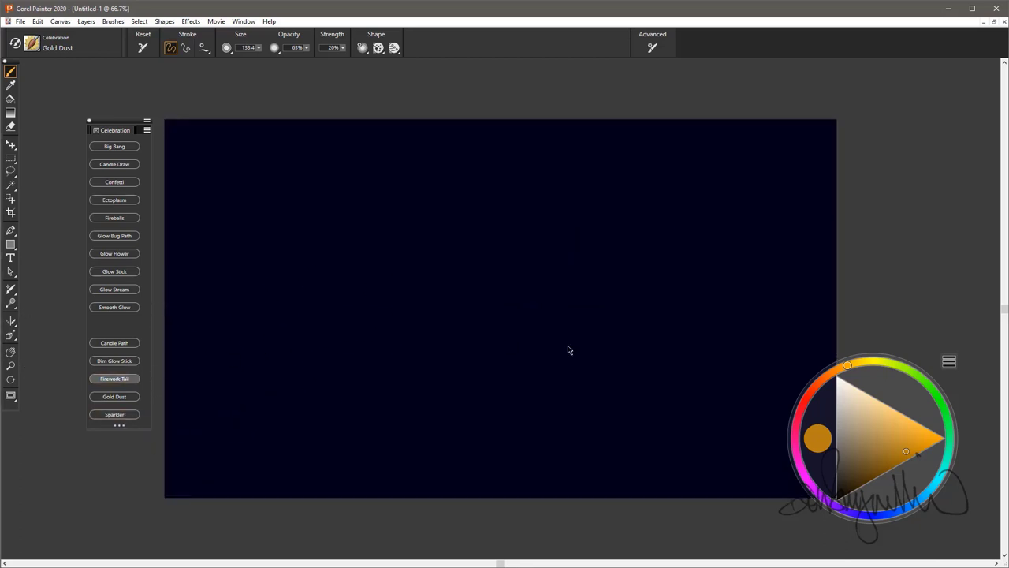
pyautogui.click(836, 373)
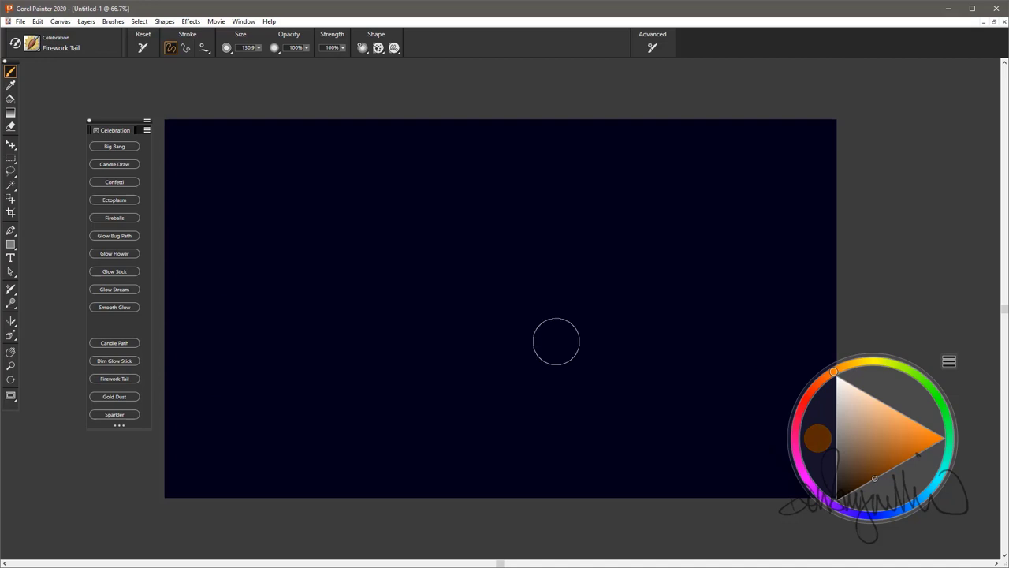
pyautogui.moveTo(584, 192); pyautogui.dragTo(393, 513)
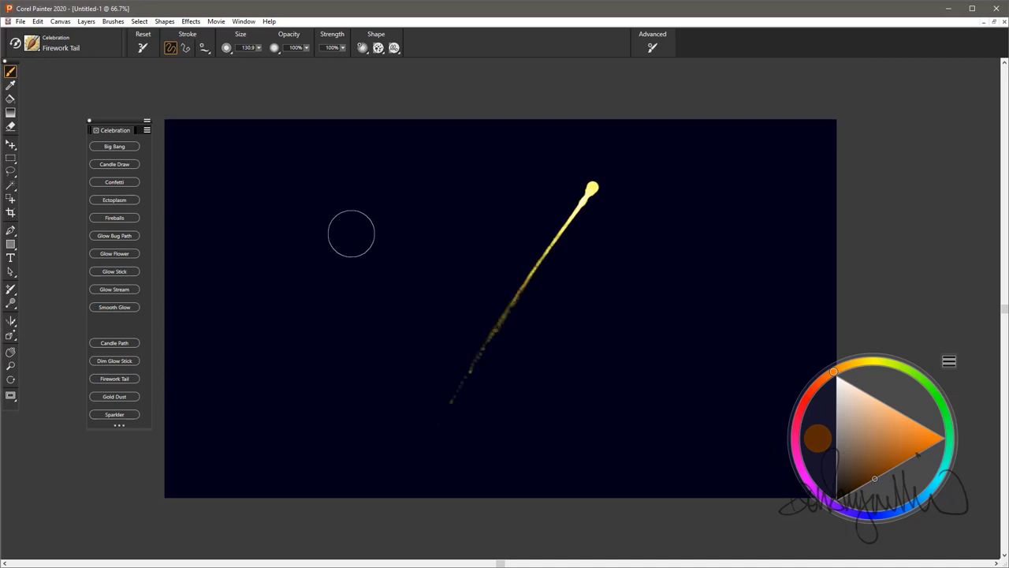
# - Paint a glowing burst at the head of each of the three streaks with the Sparkler brush
pyautogui.click(114, 414)
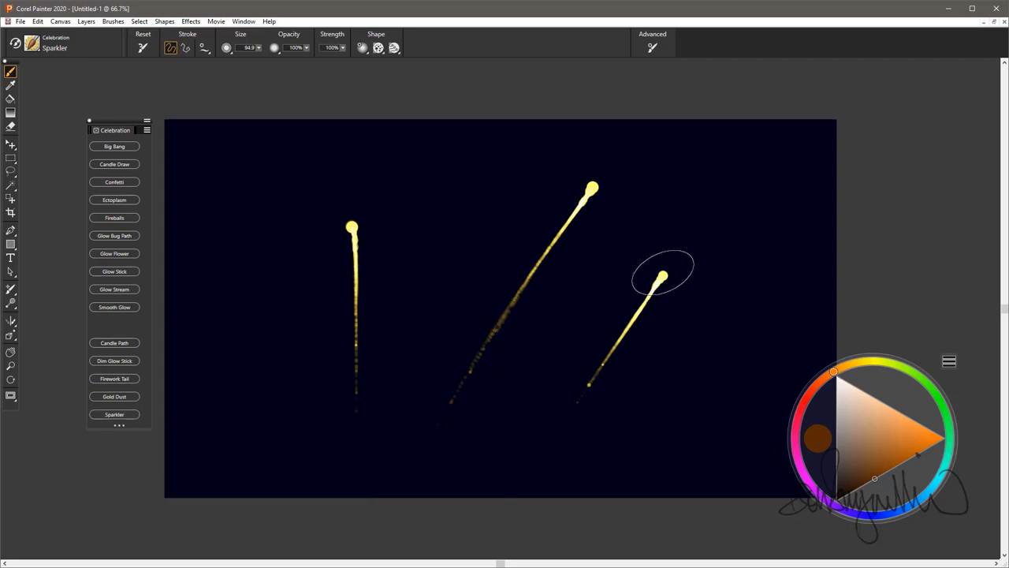
pyautogui.moveTo(663, 270); pyautogui.dragTo(655, 266)
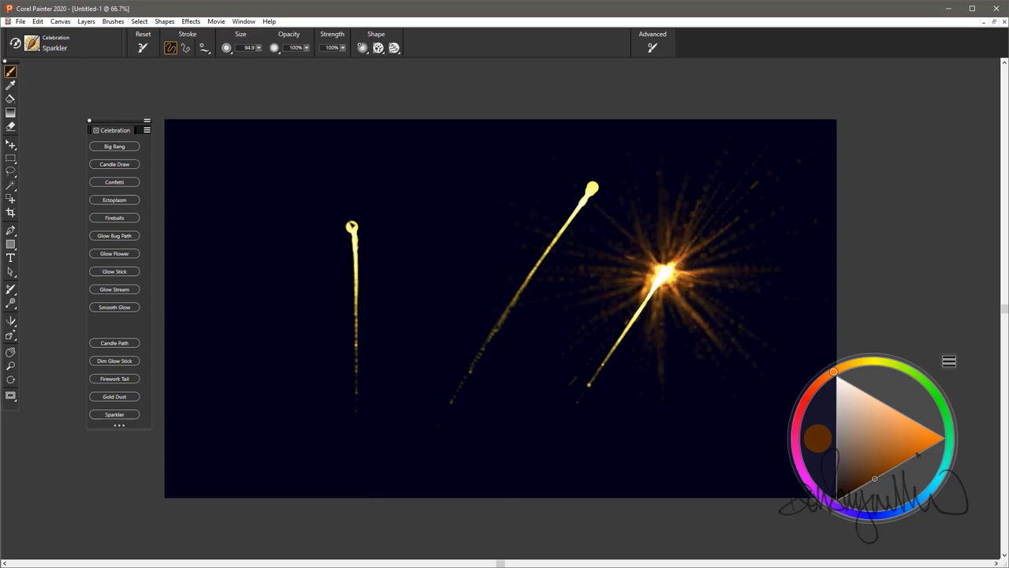
pyautogui.moveTo(352, 227); pyautogui.dragTo(351, 227)
pyautogui.moveTo(591, 189); pyautogui.dragTo(592, 190)
pyautogui.click(574, 332)
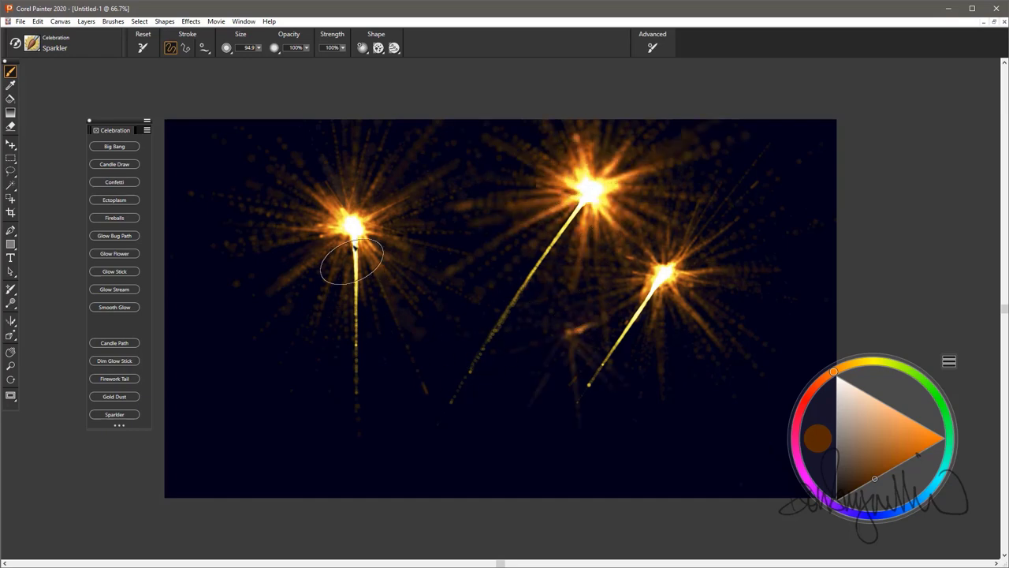
# - Add smaller Sparkler flashes and stray sparks around the existing orange bursts
pyautogui.click(385, 223)
pyautogui.moveTo(684, 257); pyautogui.dragTo(664, 274)
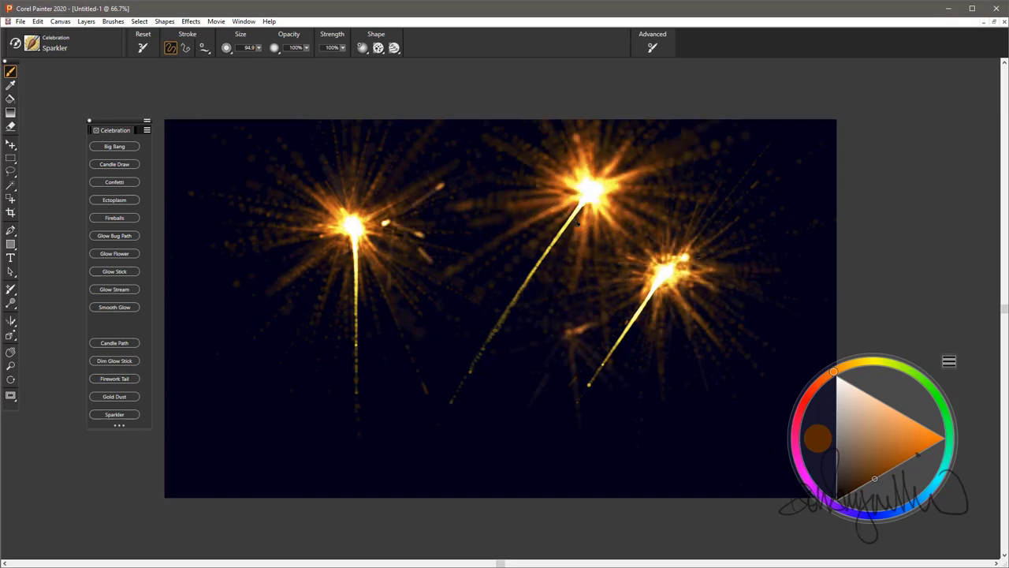
pyautogui.click(416, 195)
pyautogui.click(304, 252)
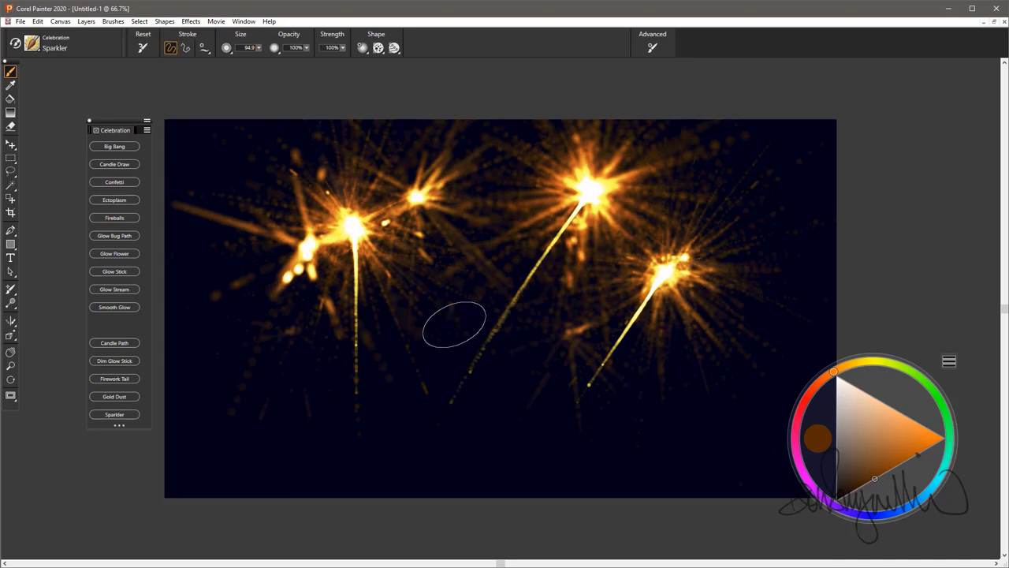
# - Clear the canvas, switch to a muted yellow and paint large Sparkler bursts across the middle and right
pyautogui.hotkey('ctrl', 'a')
pyautogui.press('Delete')
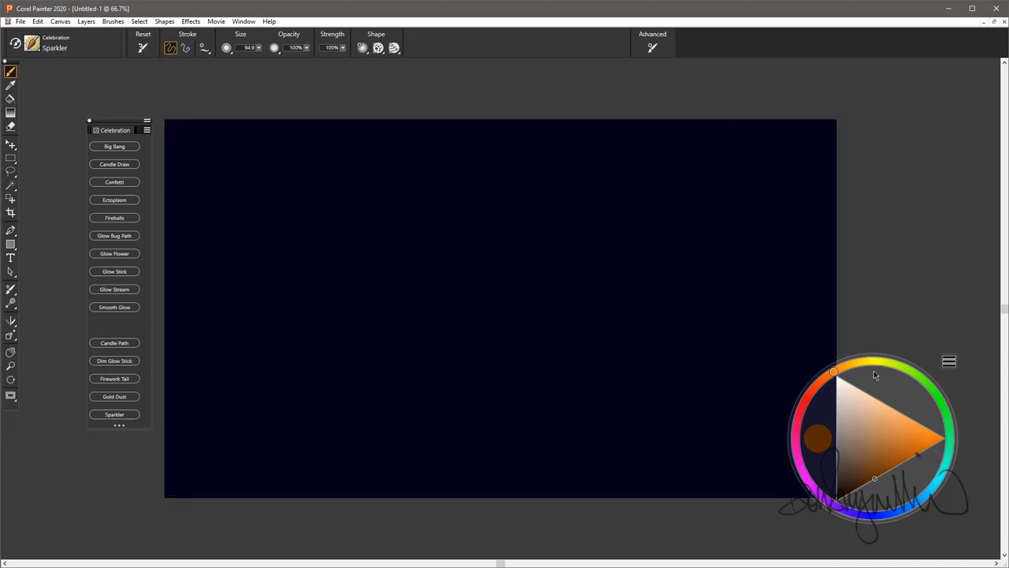
pyautogui.click(857, 363)
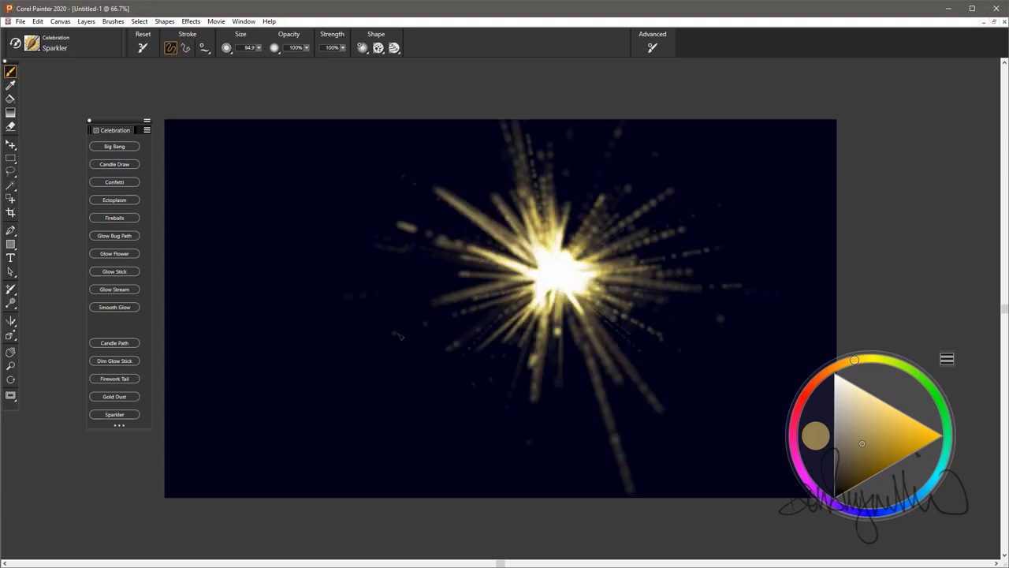
pyautogui.click(390, 331)
pyautogui.click(716, 335)
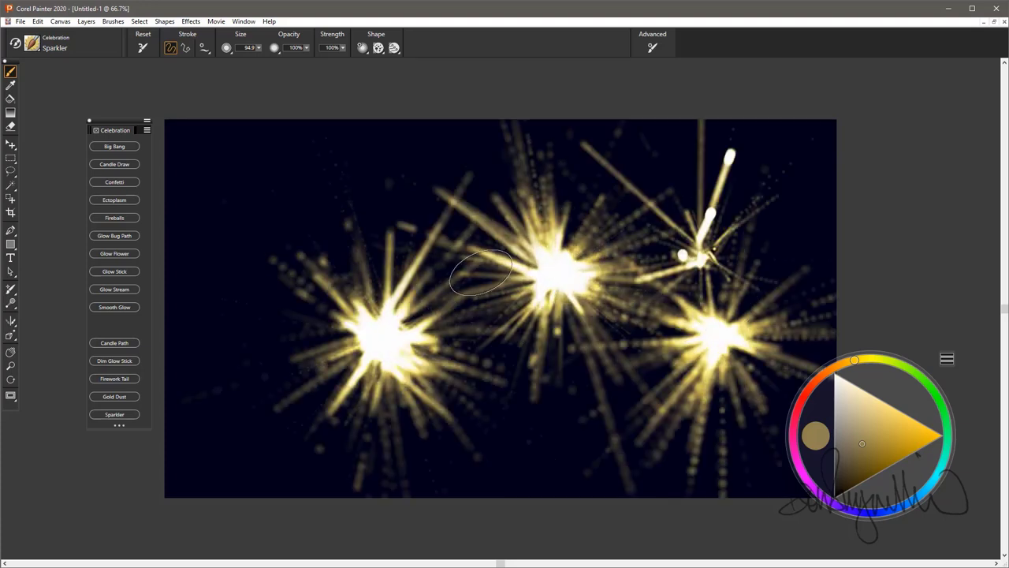
# - Fill the gaps between the large yellow bursts with smaller Sparkler bursts across the canvas
pyautogui.click(294, 254)
pyautogui.click(551, 385)
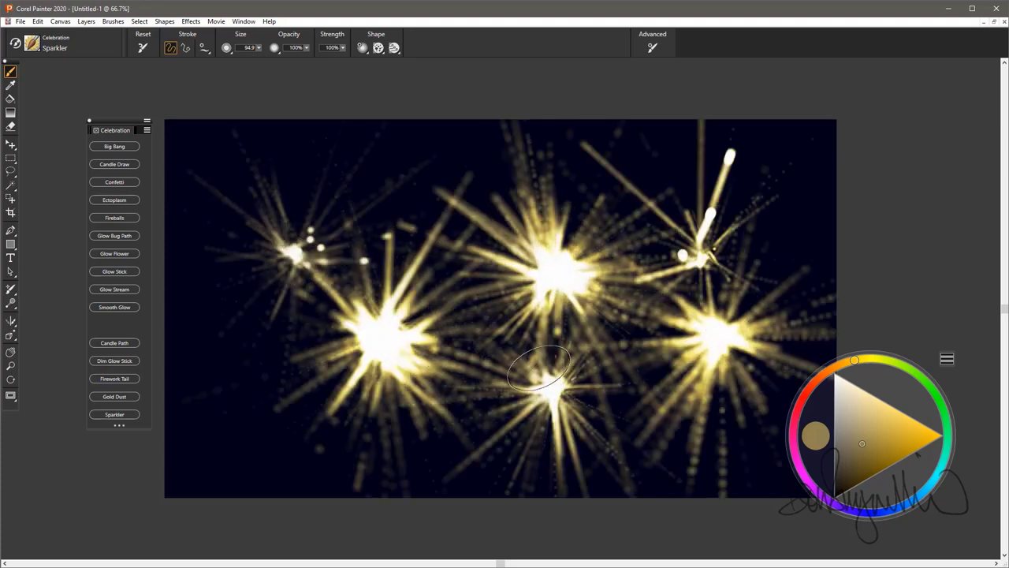
pyautogui.click(260, 344)
pyautogui.click(394, 229)
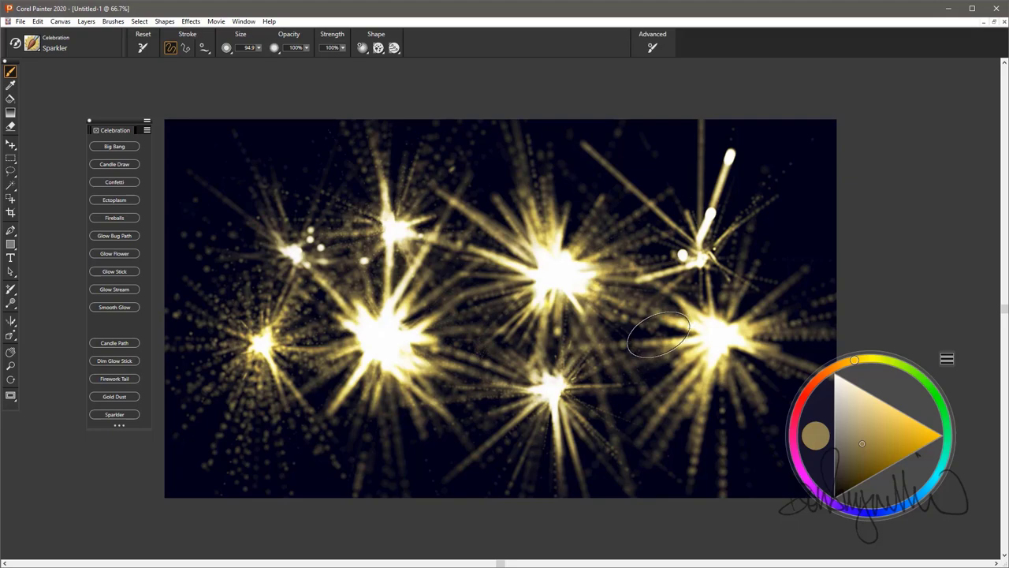
pyautogui.click(648, 342)
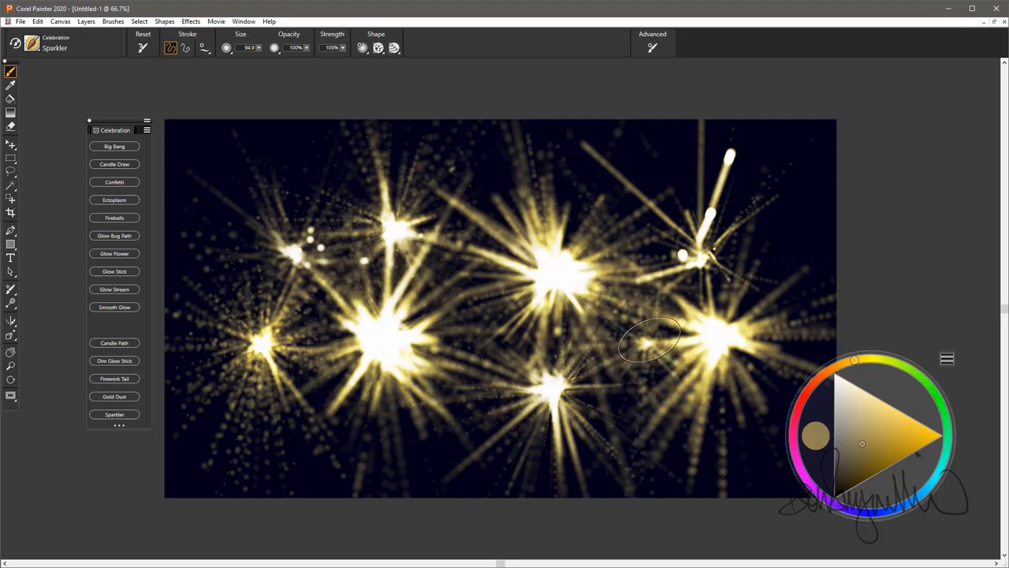
pyautogui.click(640, 271)
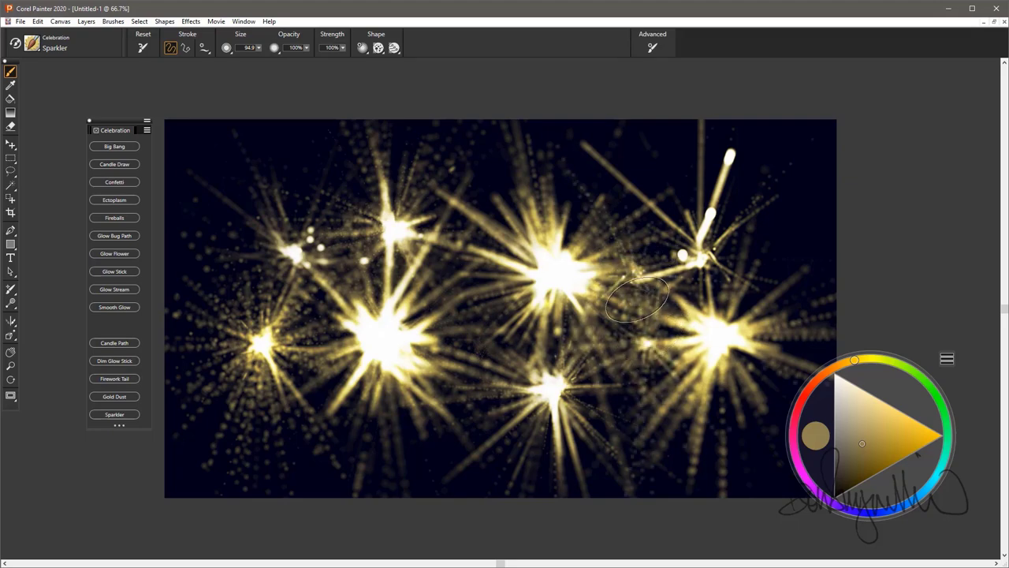